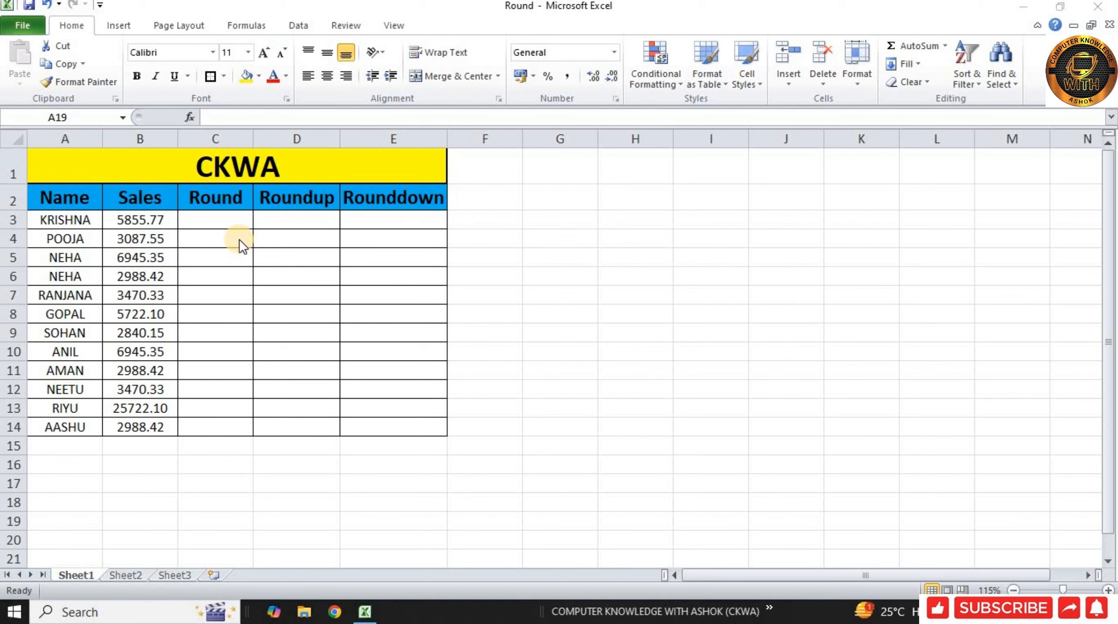
Enter 0.5 in cell C16 below the table as the rounding threshold example.
click(224, 463)
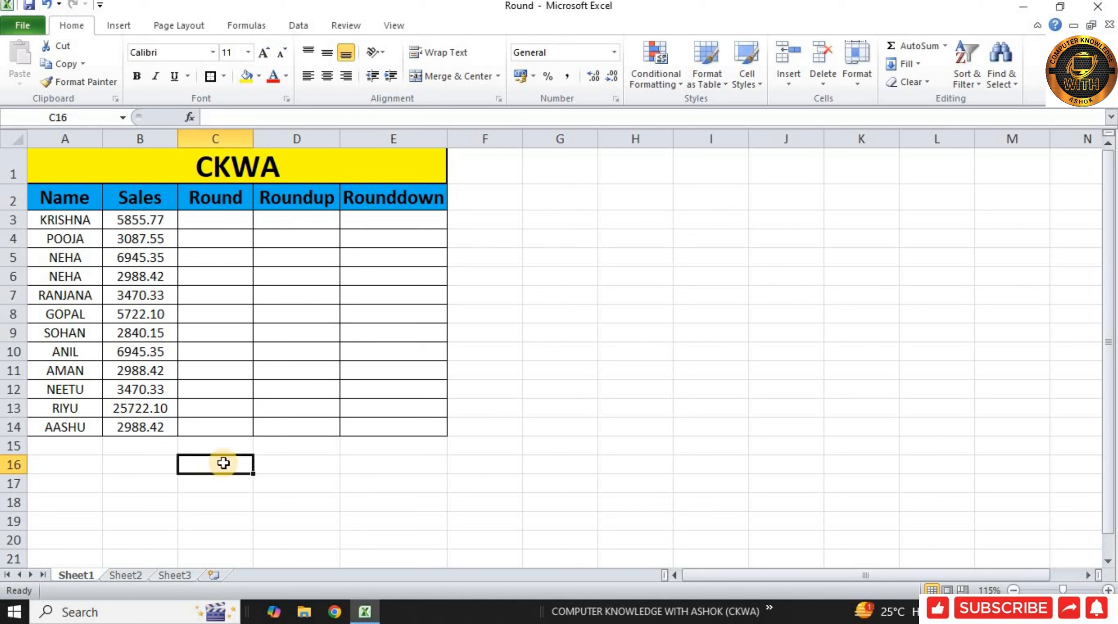
text(0.5)
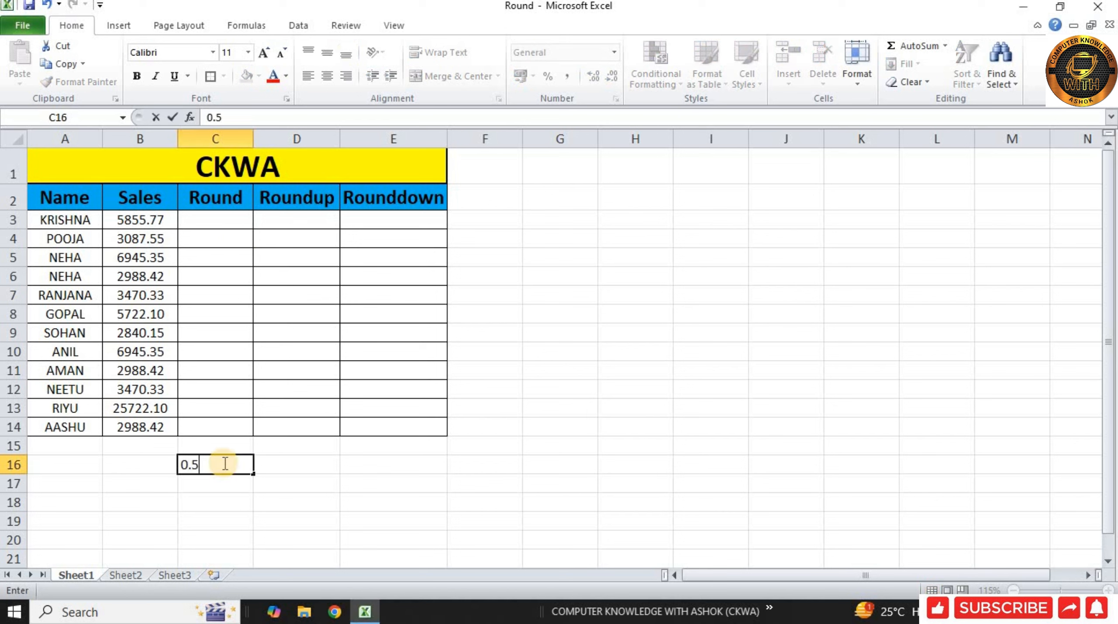
key(Return)
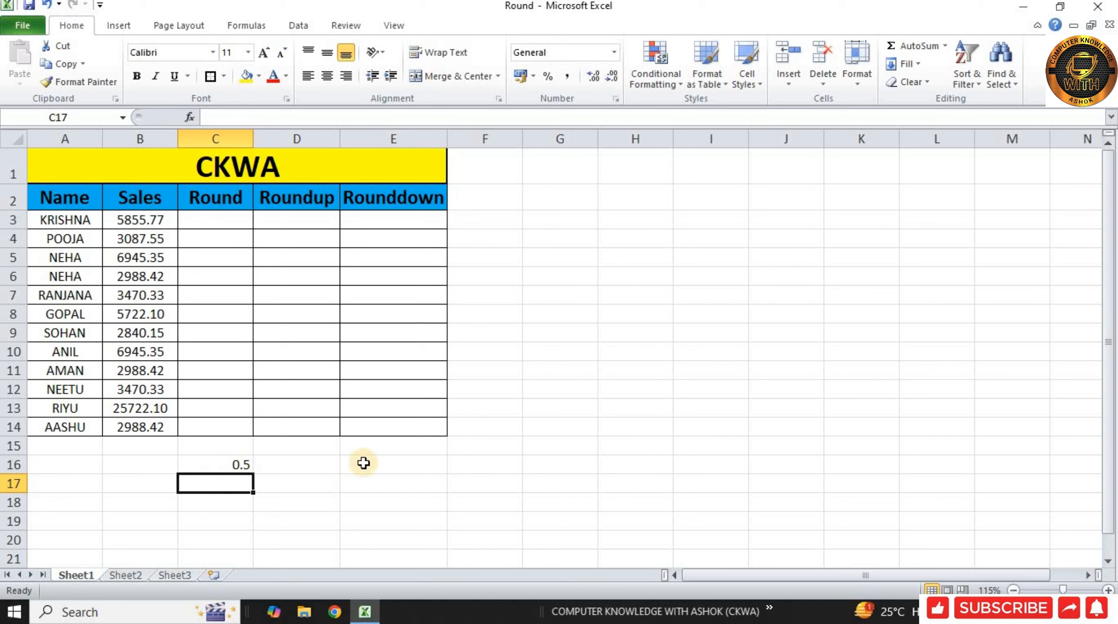
Enter the sample values 1.49 in cell B16 and 1.51 in cell B17.
click(159, 467)
text(1)
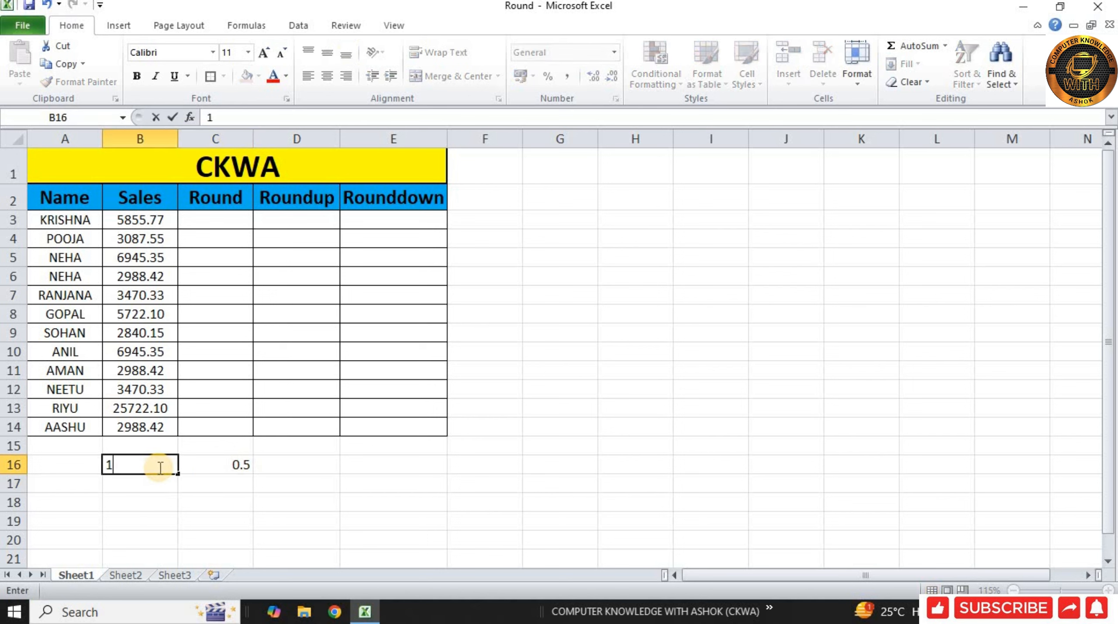
key(Return)
click(157, 466)
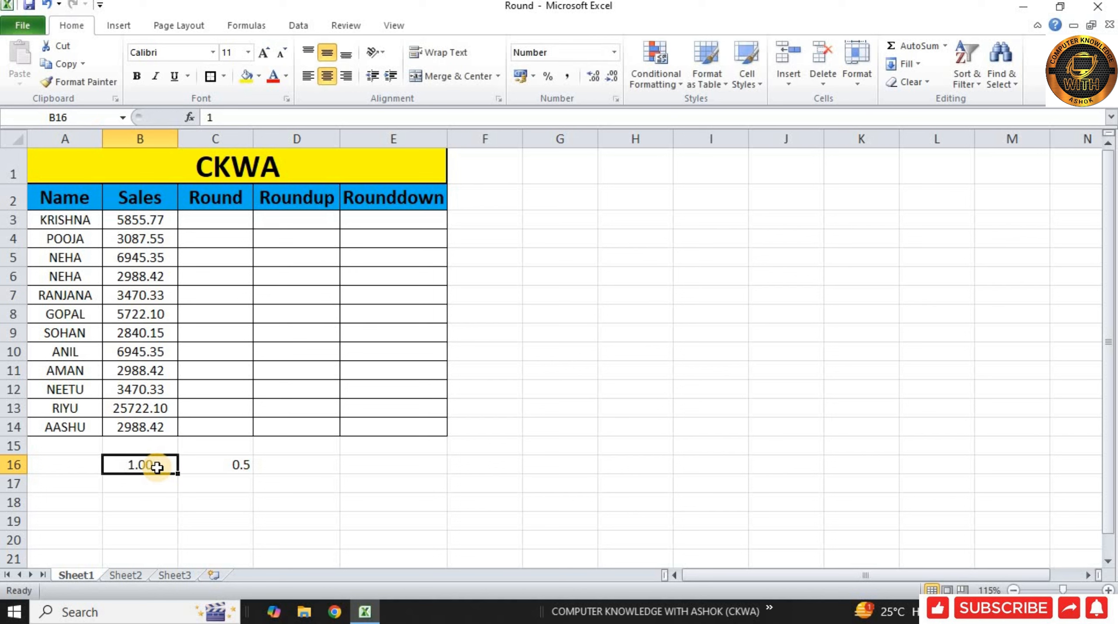
text(1.49)
key(Return)
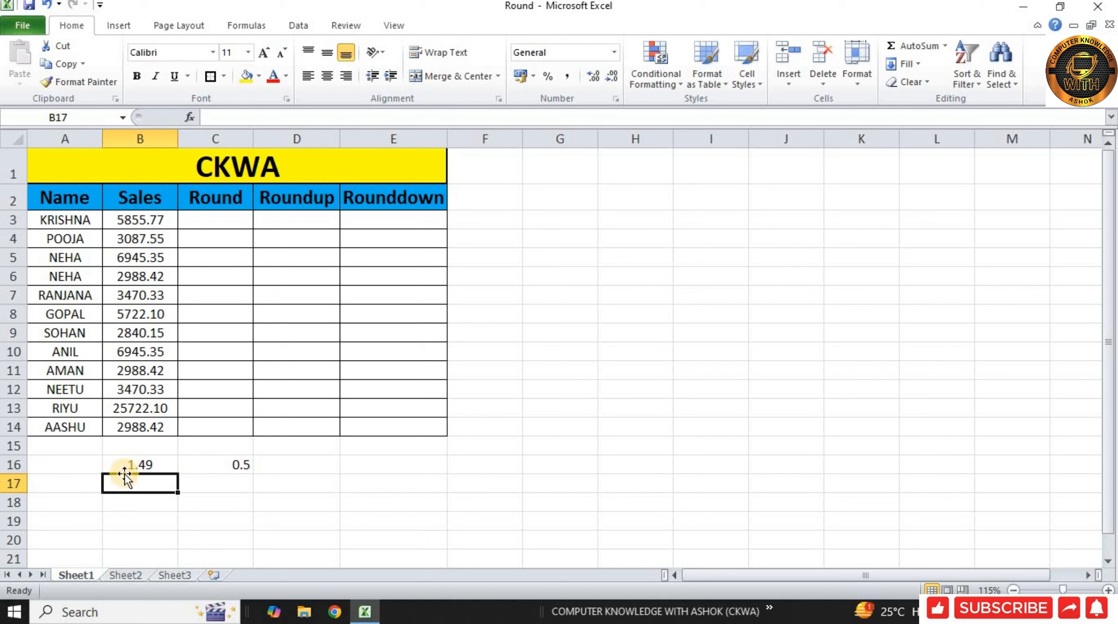
text(1.51)
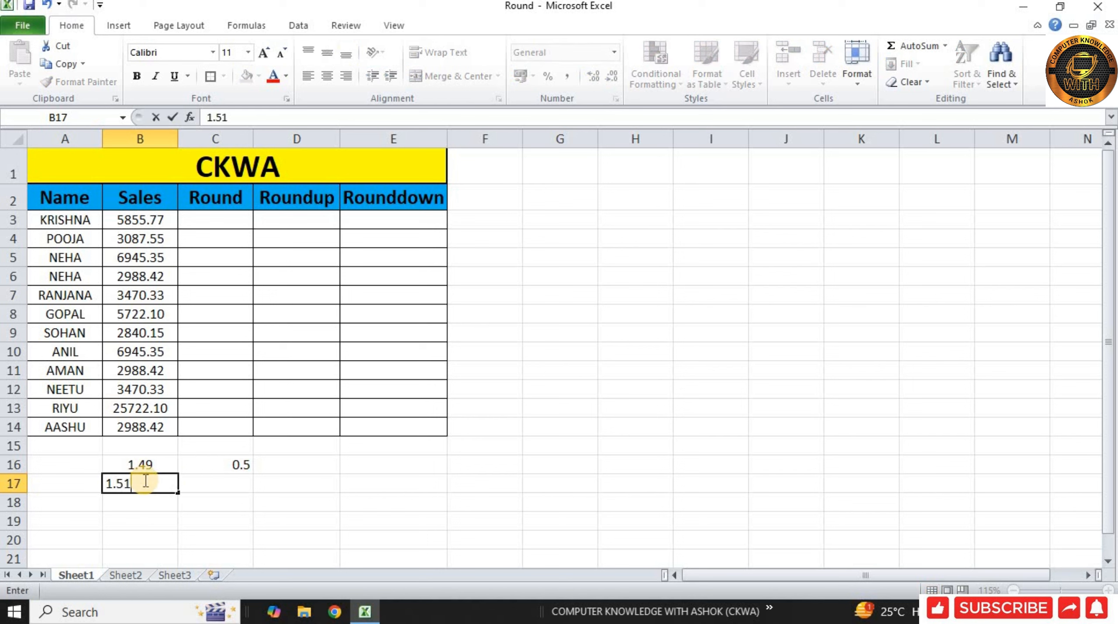
key(Return)
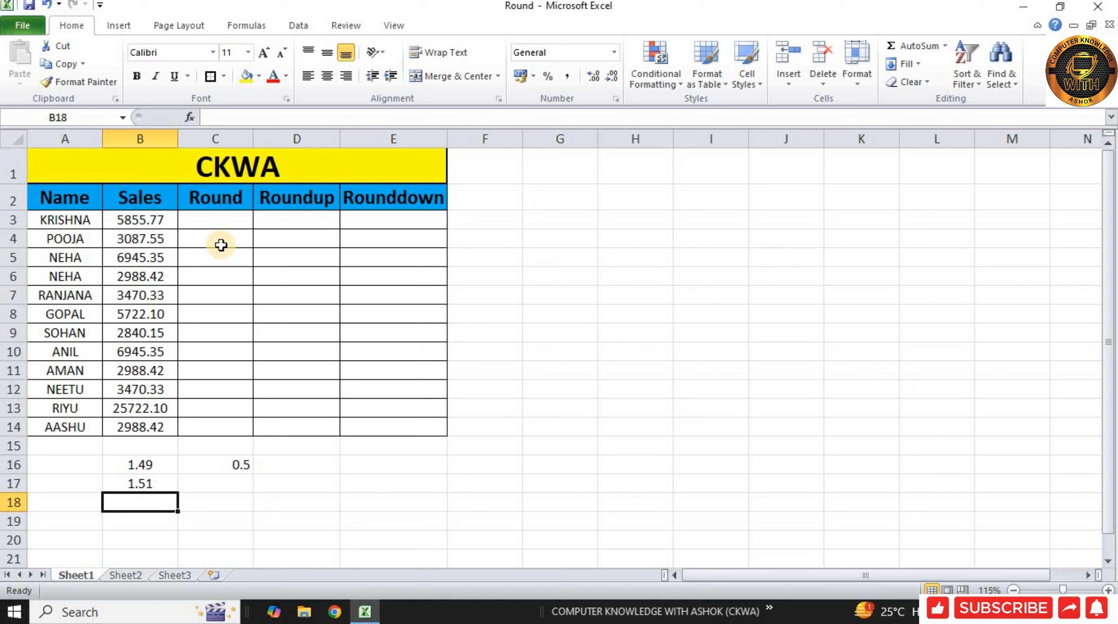
Display the Sales value in B3 without decimals, restore its two decimal places, and reduce it to zero decimals again.
click(171, 244)
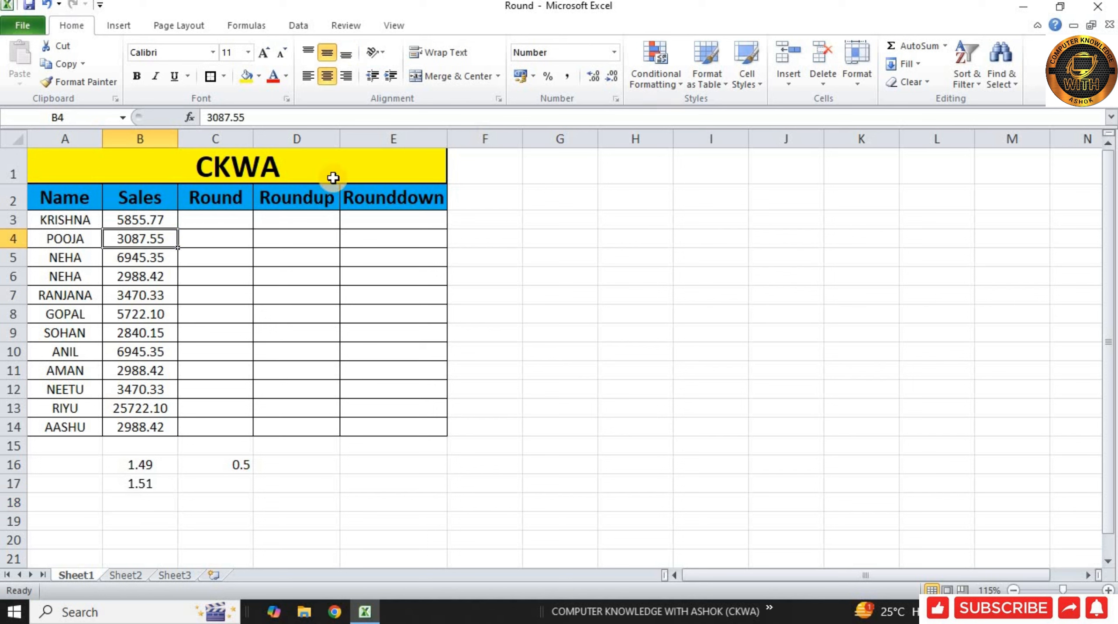
click(150, 221)
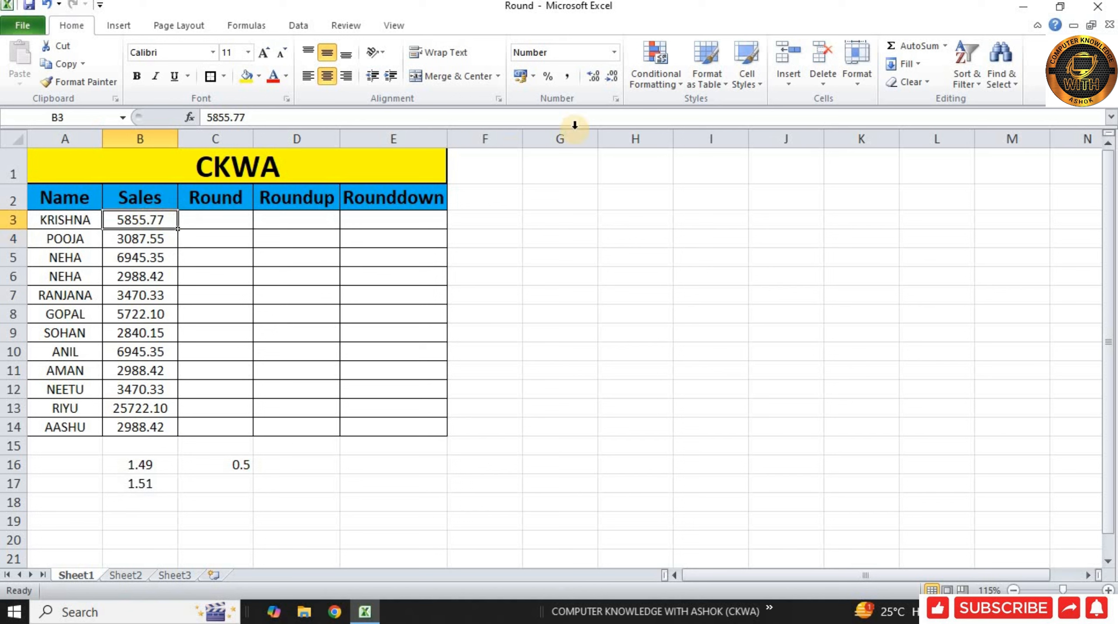
click(609, 82)
click(609, 81)
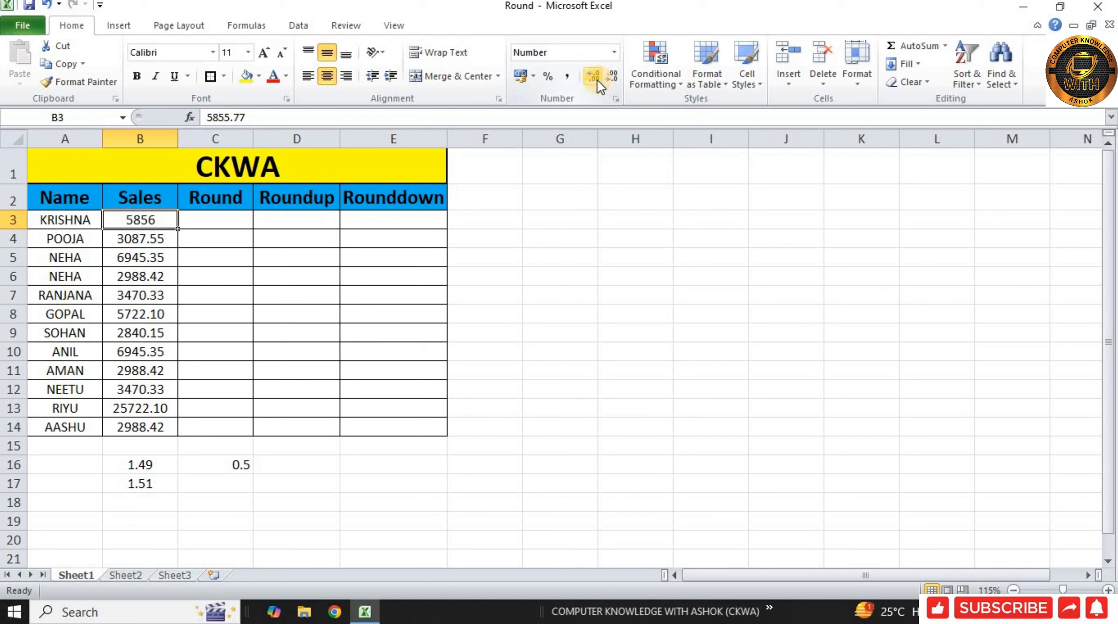
click(598, 79)
click(598, 80)
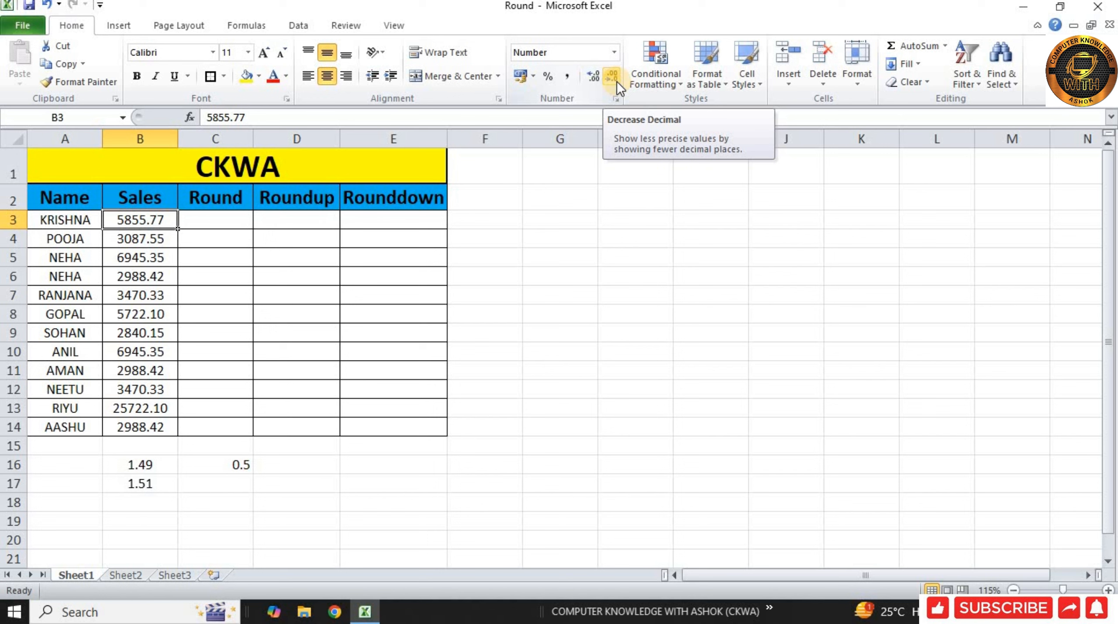
click(617, 82)
click(616, 82)
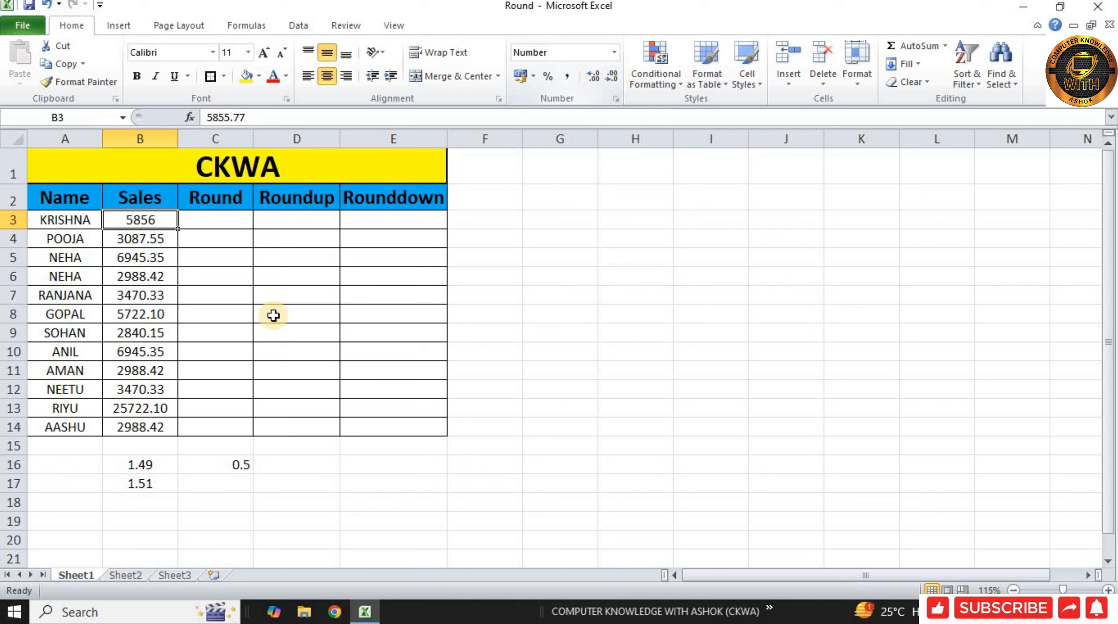
Multiply the Sales value in B3 by 10 in cell B18 with the formula =B3*10, and compare it with B3.
click(140, 506)
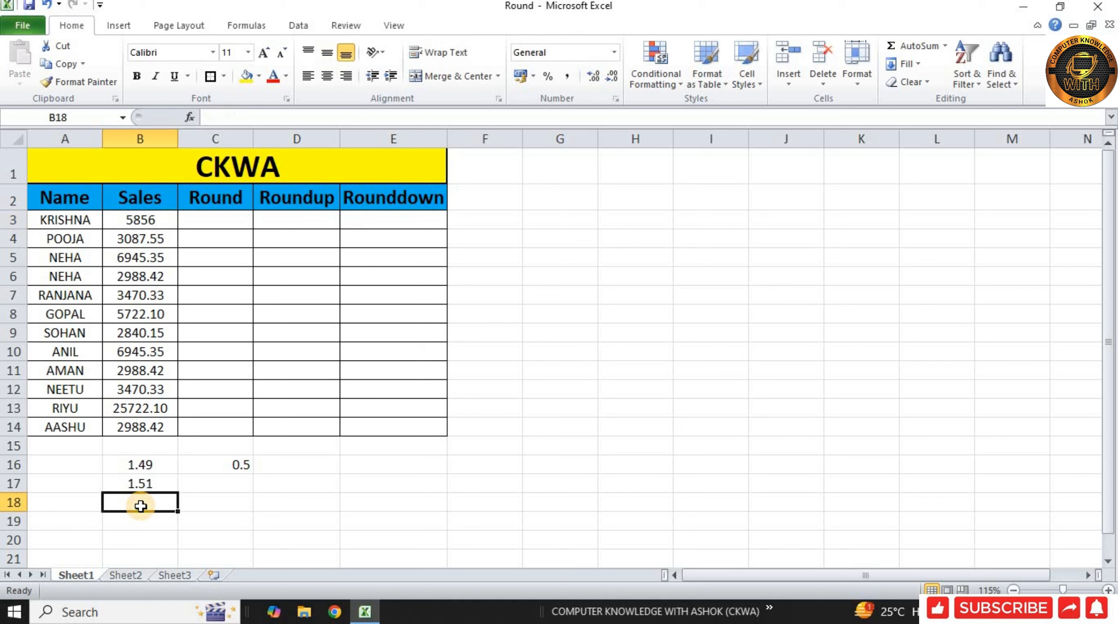
text(=)
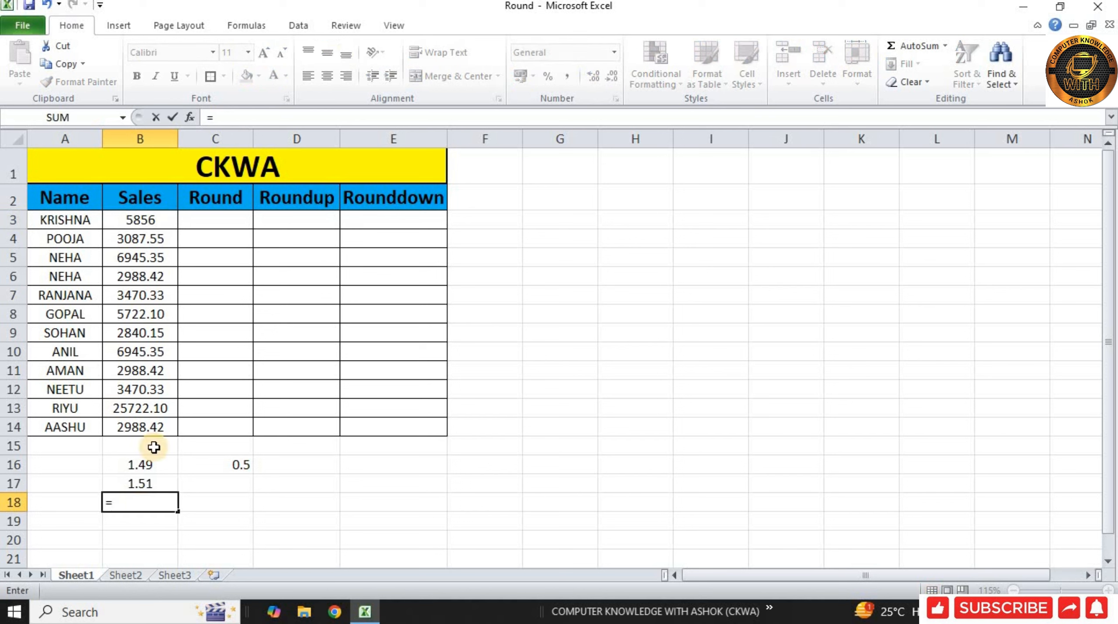
click(140, 214)
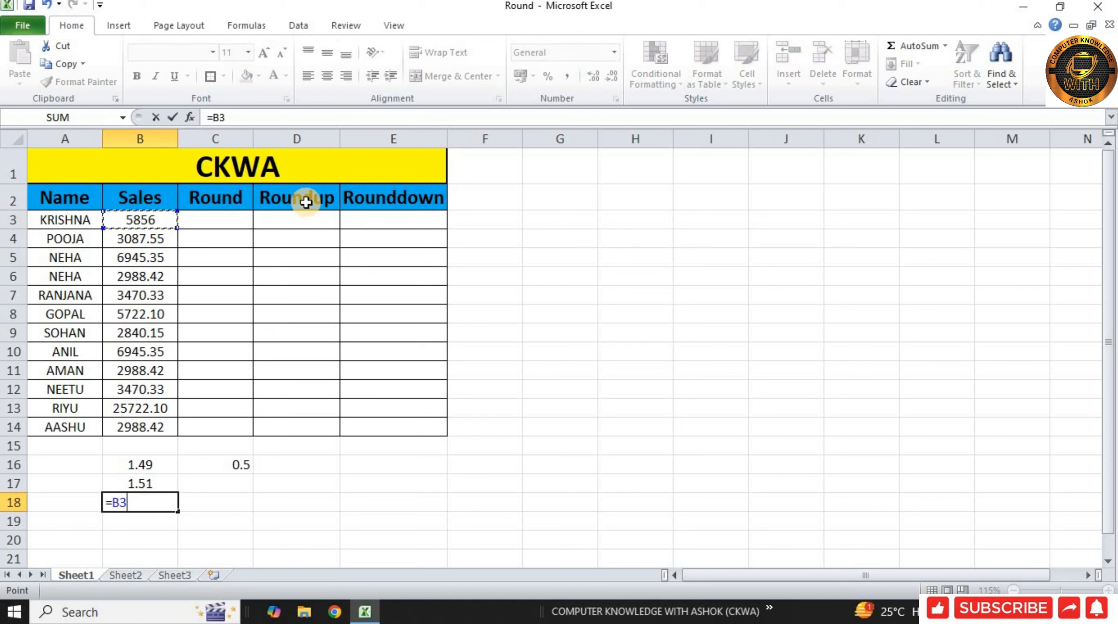
text(*10)
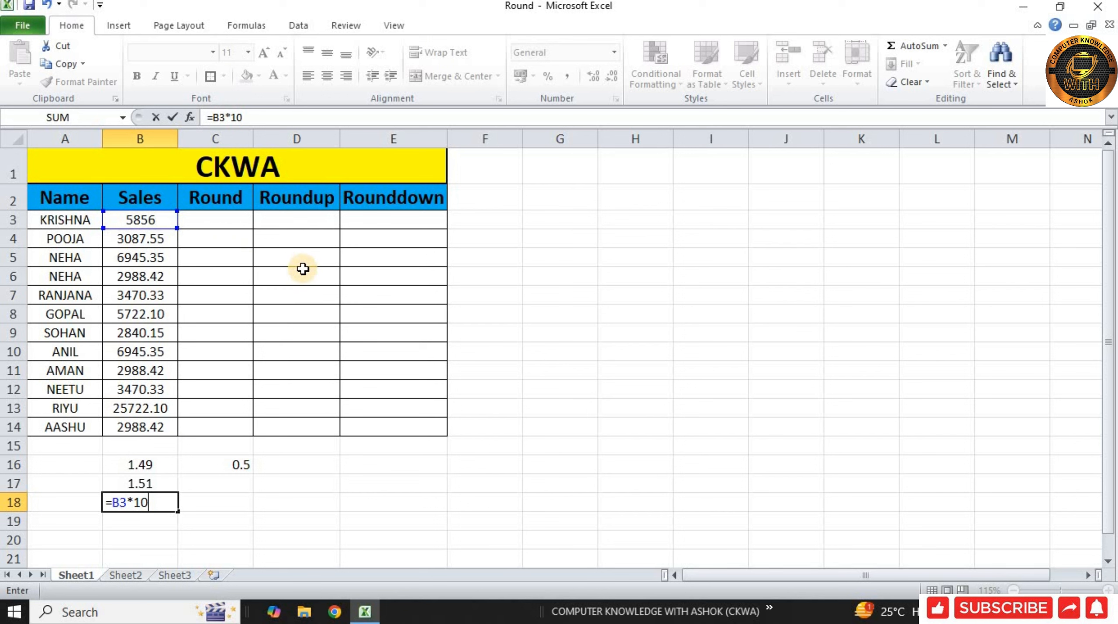
key(Return)
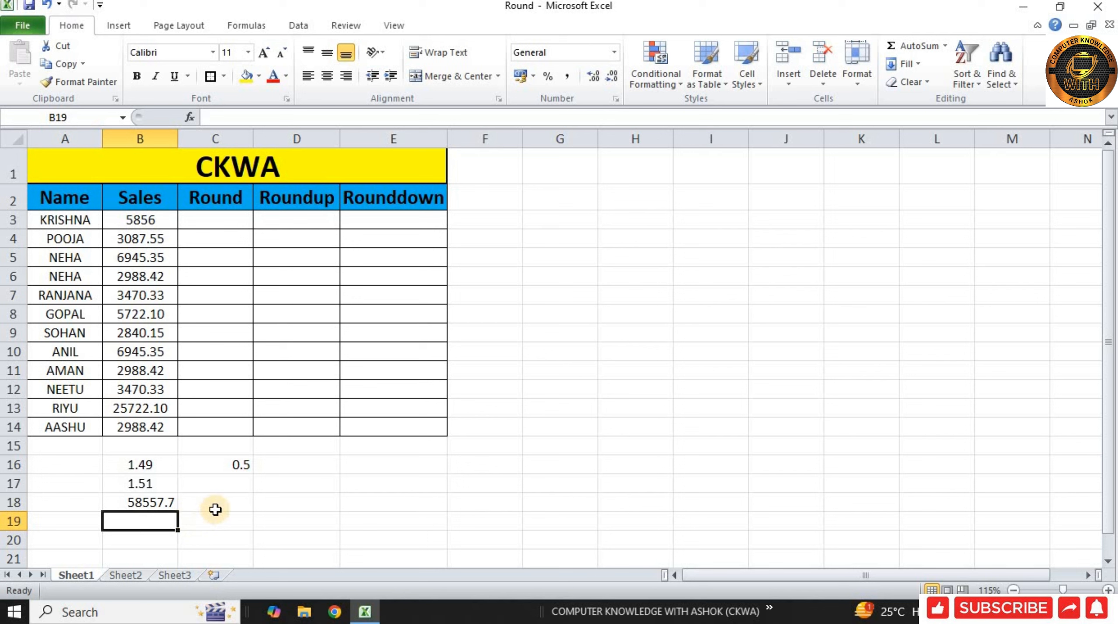
click(156, 503)
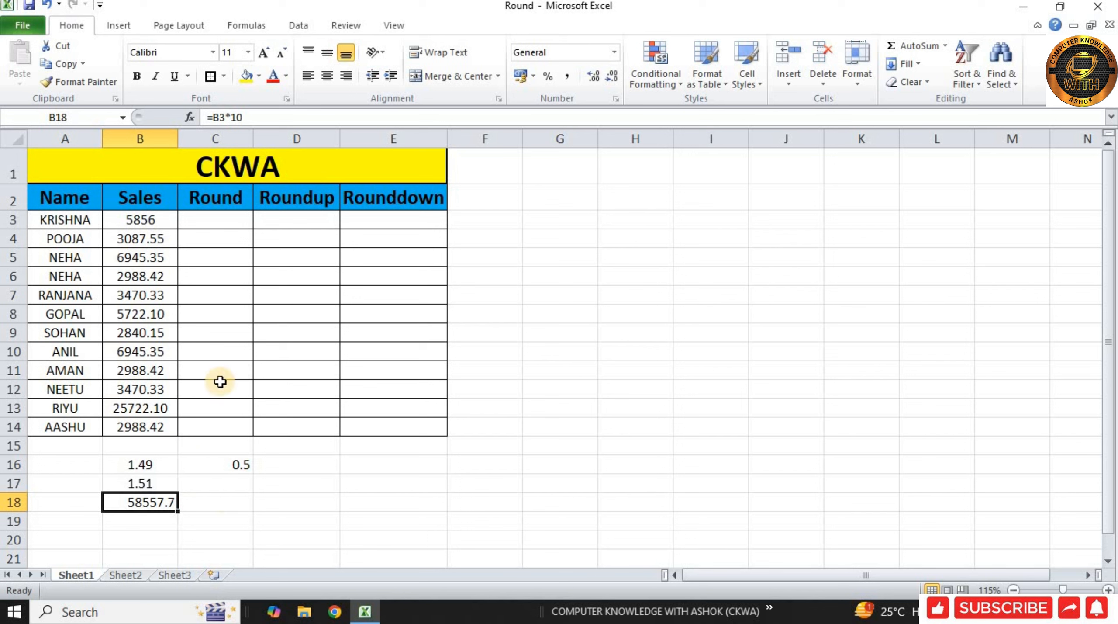
click(148, 213)
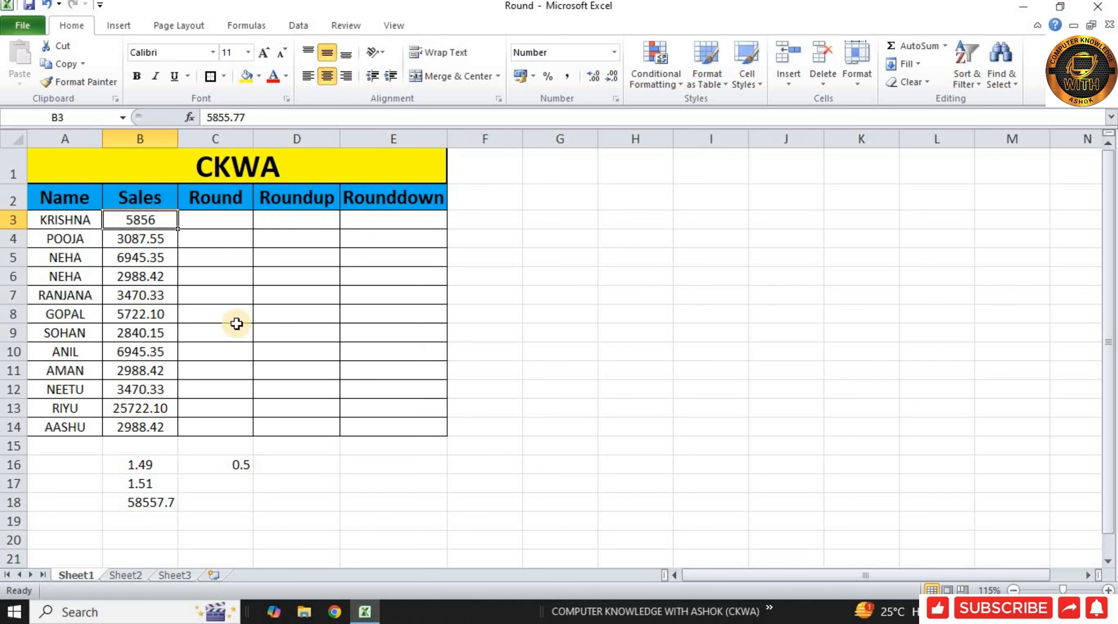
Round the Sales value in B3 to zero digits in cell C3 with the formula =ROUND(B3,0).
click(235, 224)
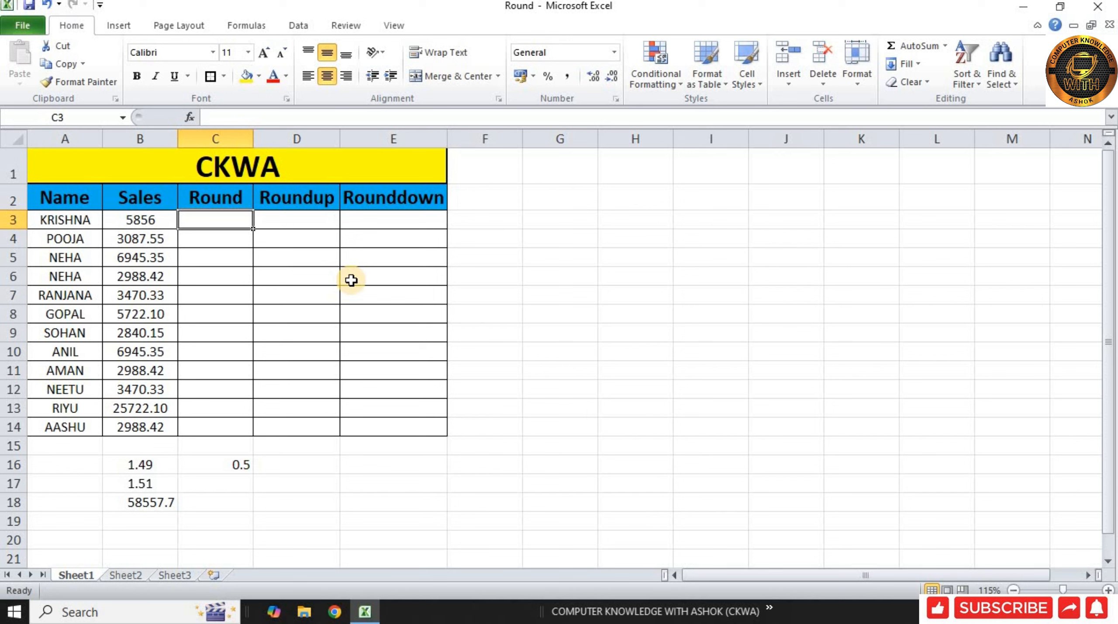
text(=round)
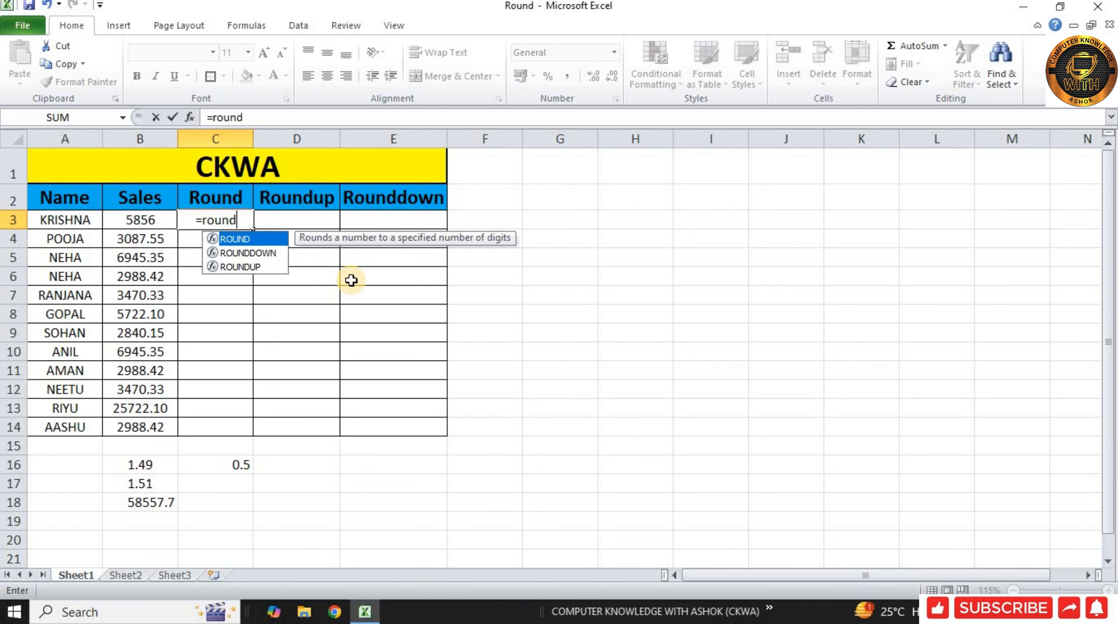
key(Tab)
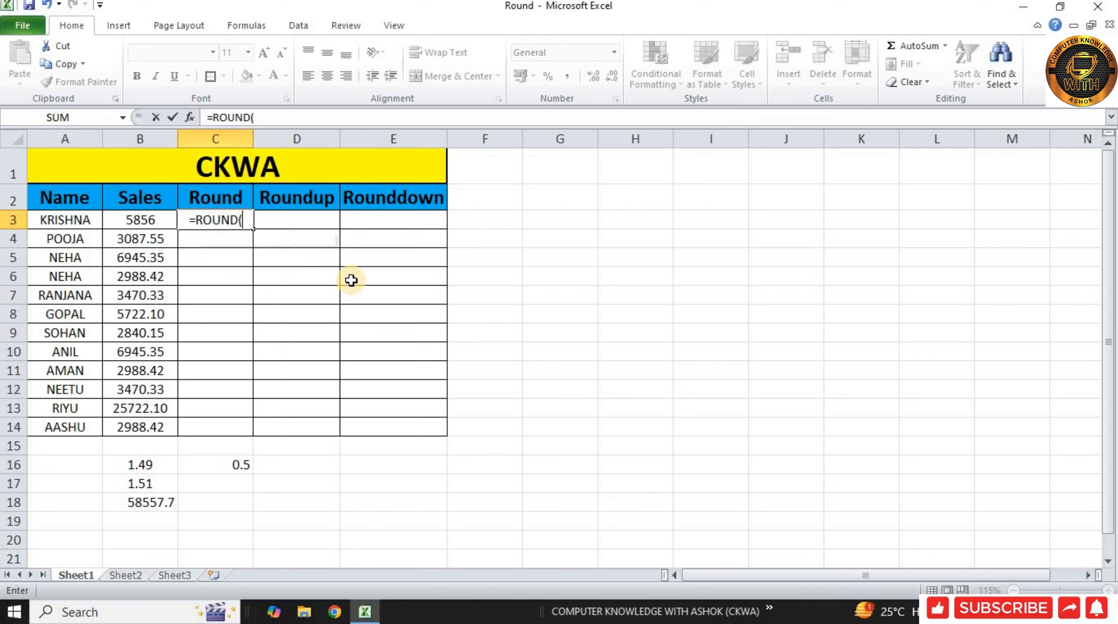
click(143, 221)
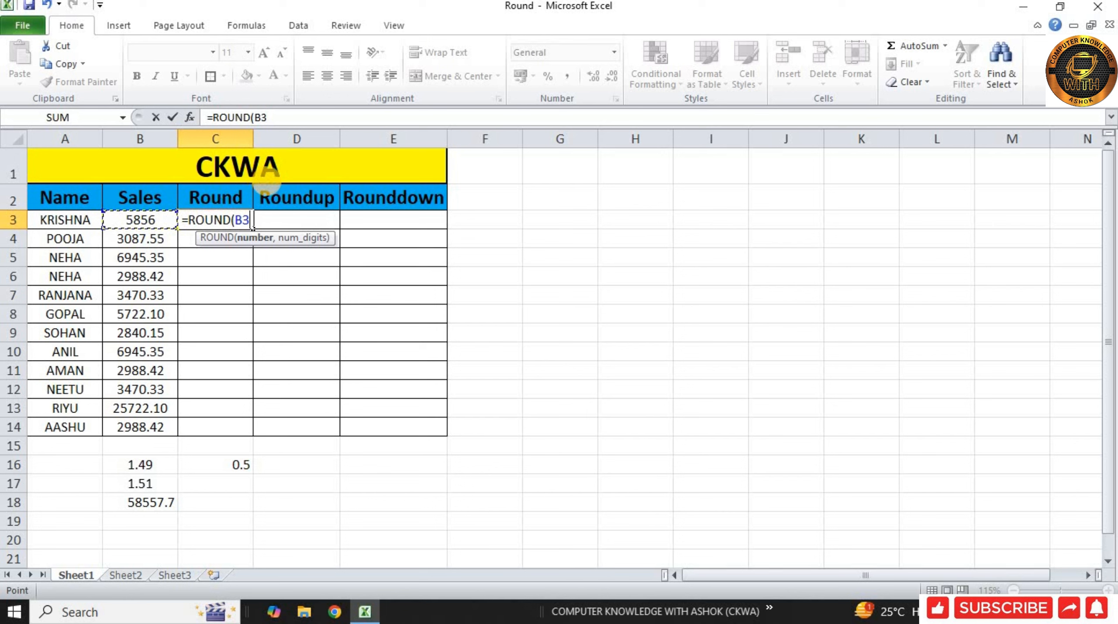
text(,)
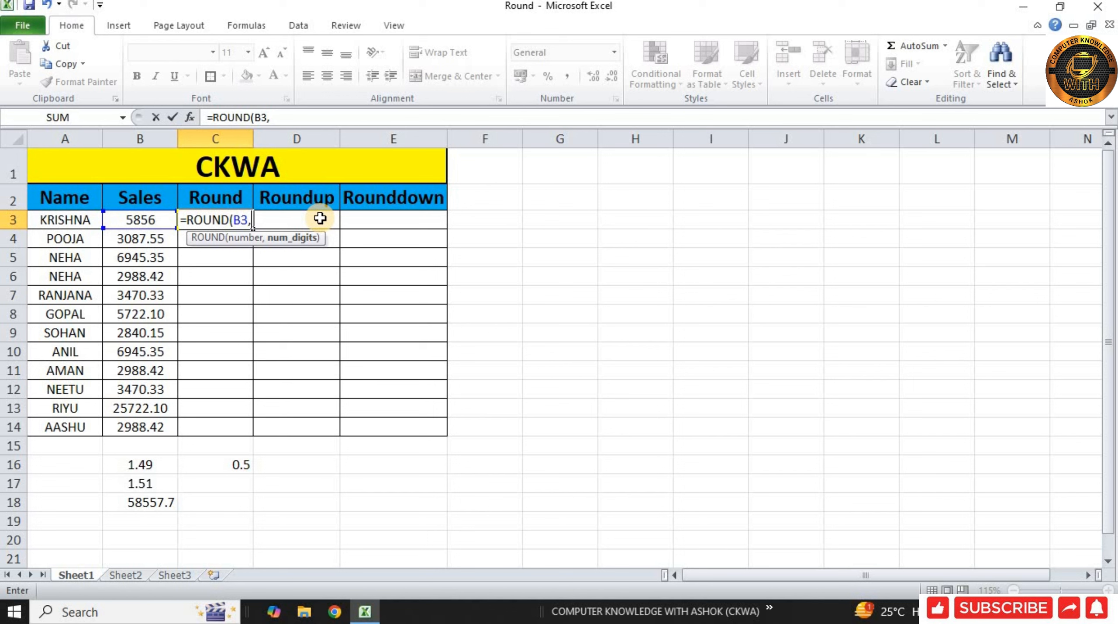
text(0)
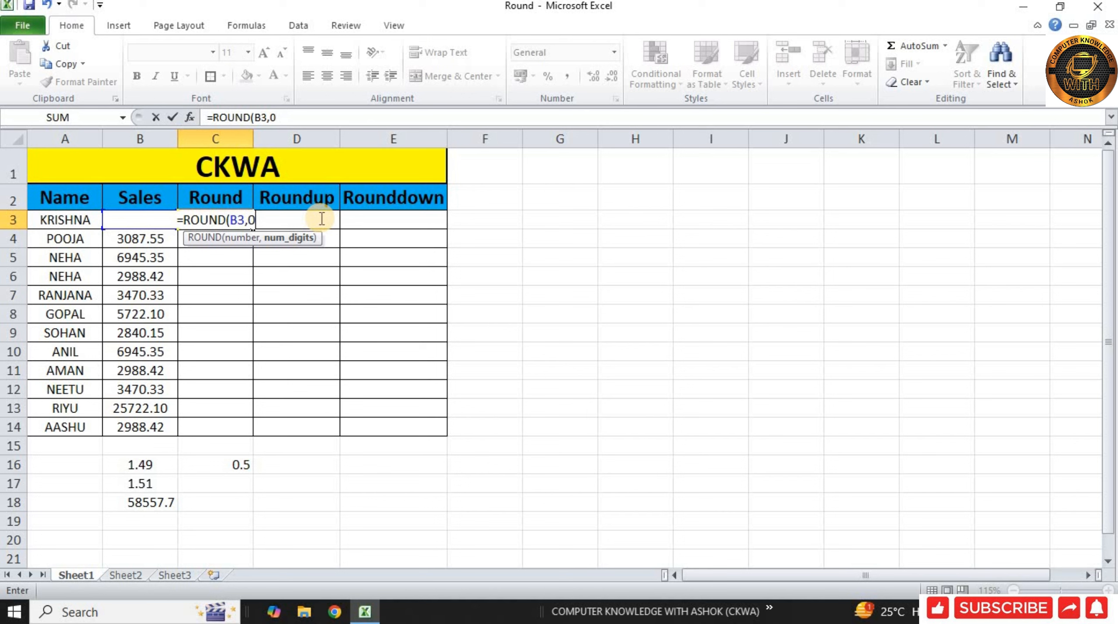
text())
key(Return)
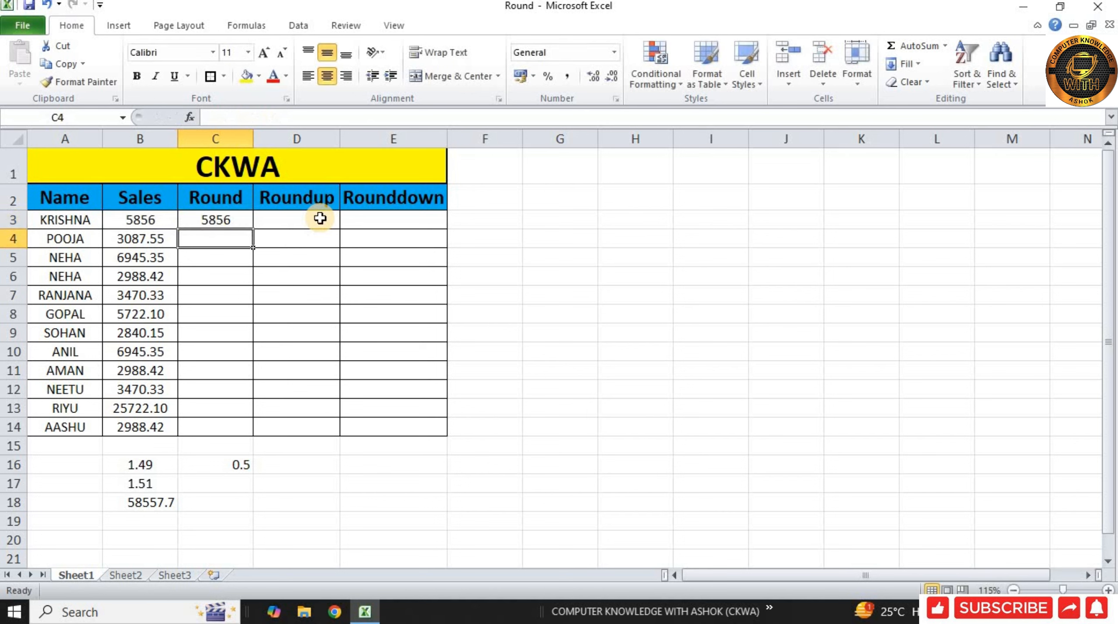
click(222, 218)
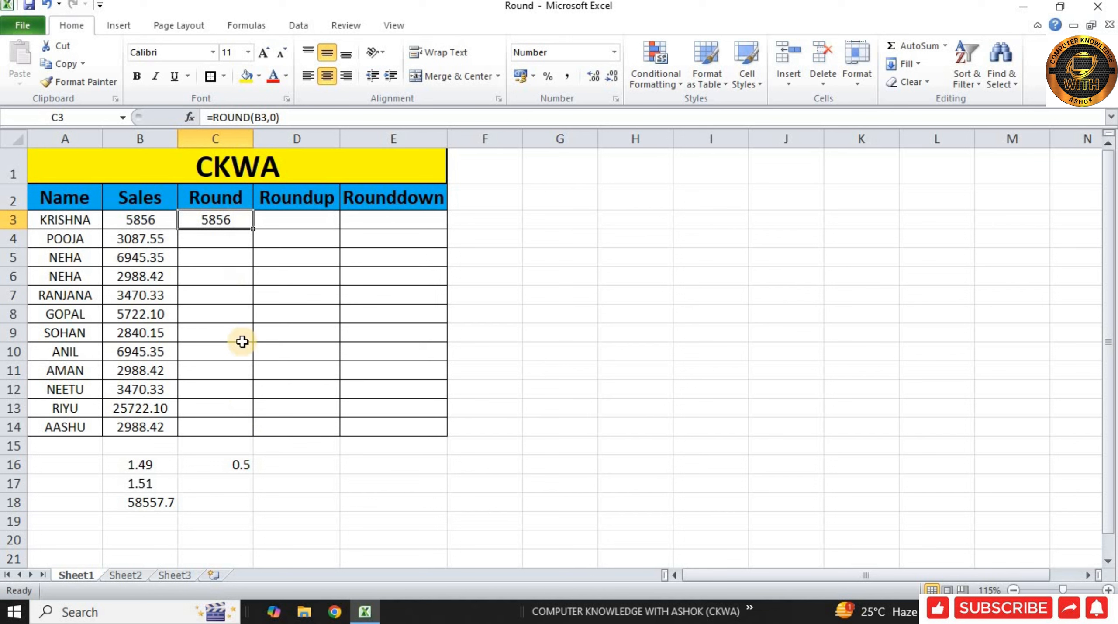
Multiply the rounded value in C3 by 10 in cell C18 with the formula =C3*10.
click(168, 502)
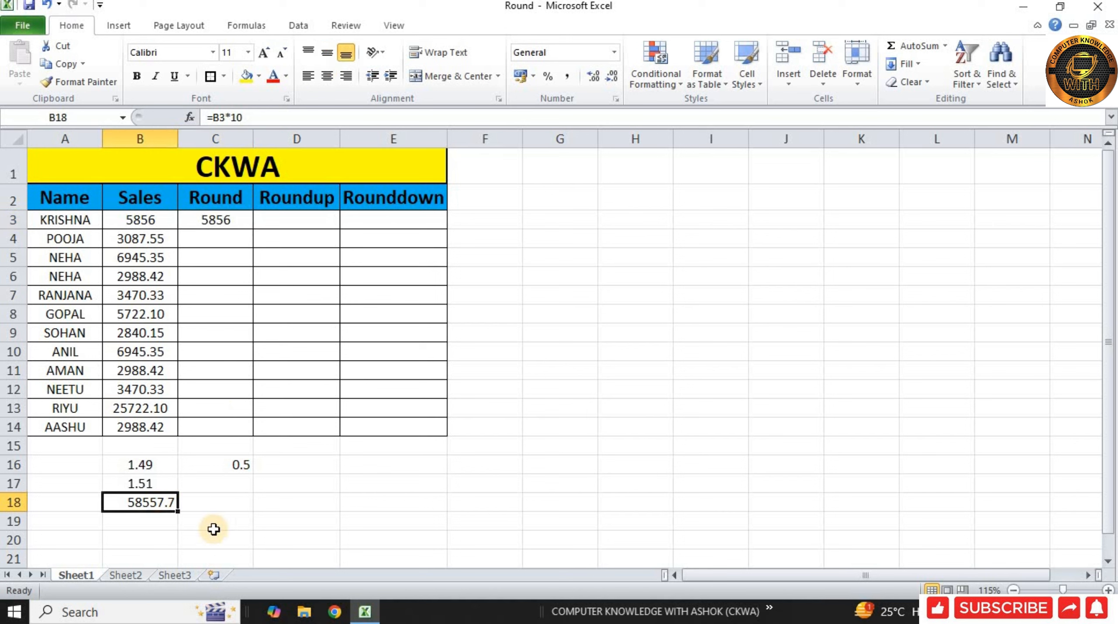
click(232, 495)
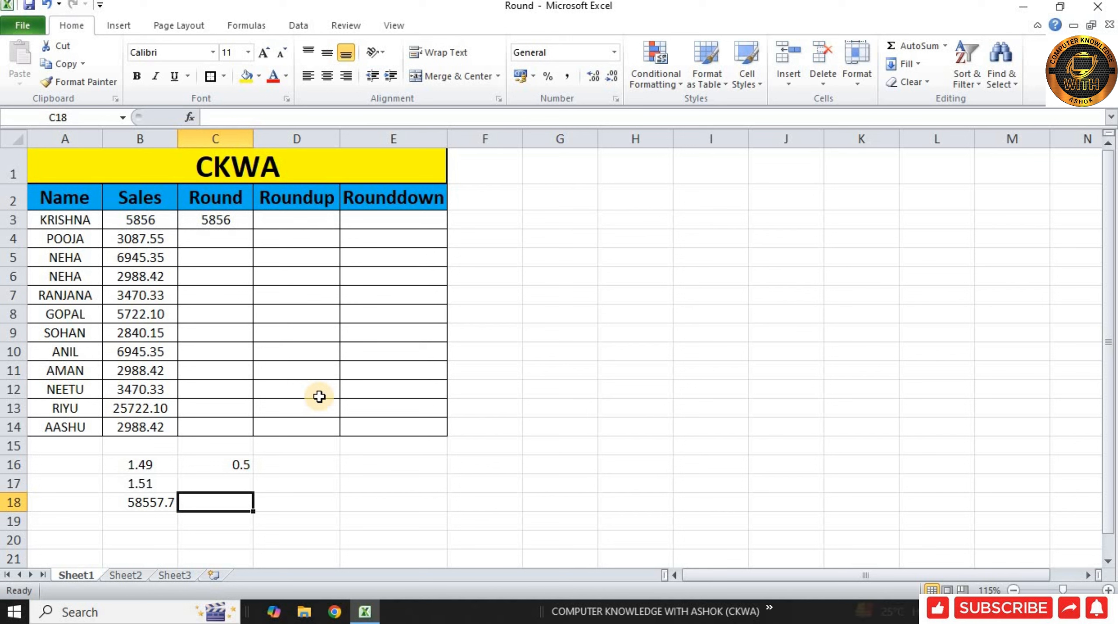
text(=)
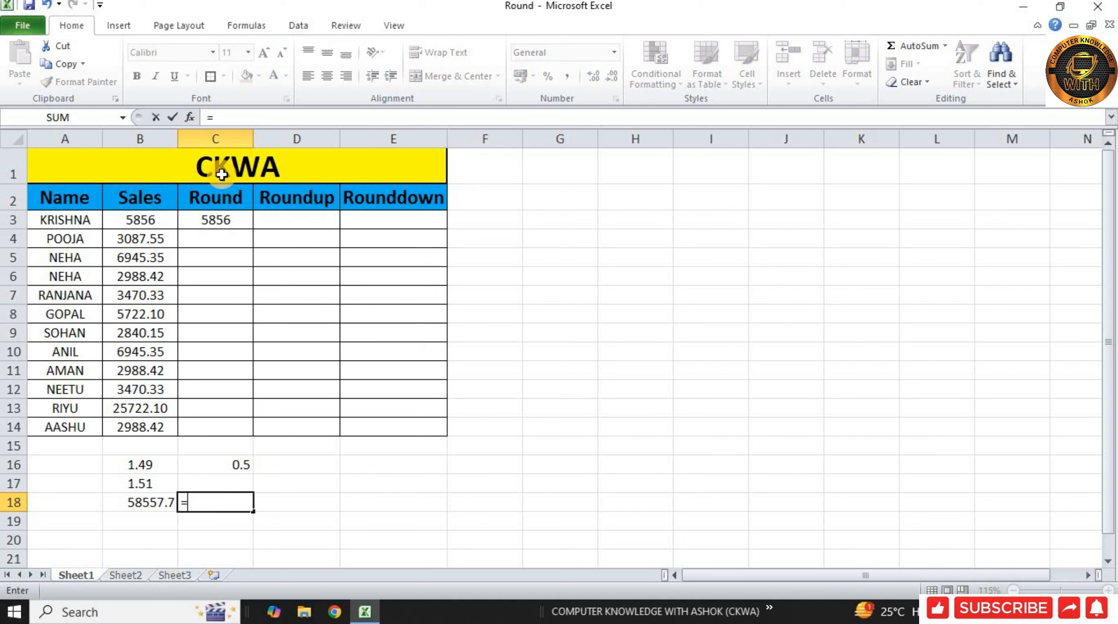
click(217, 220)
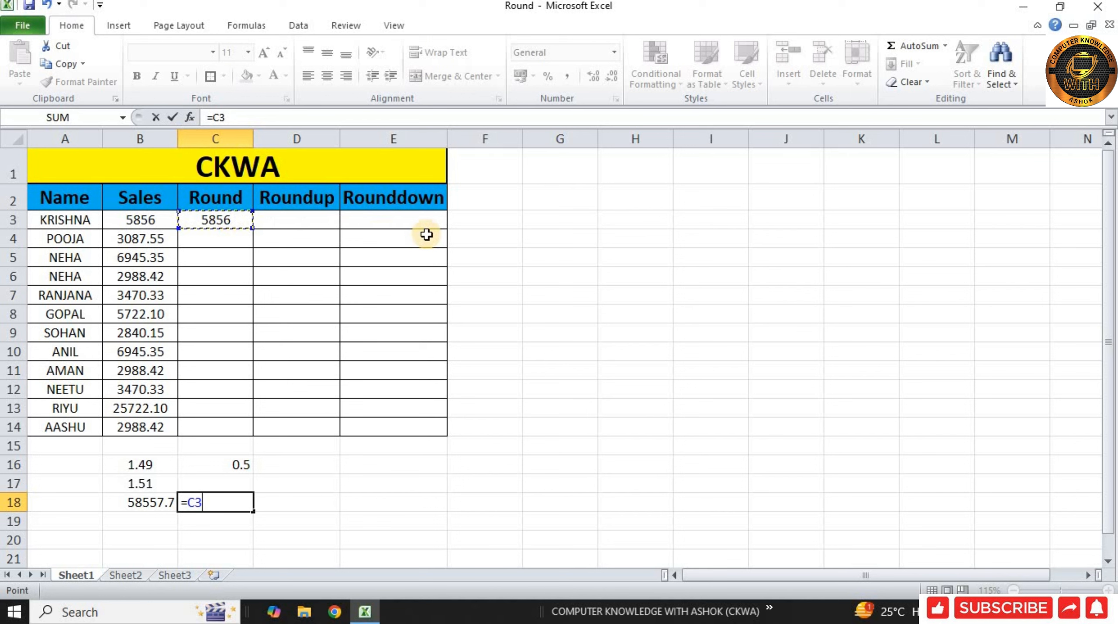
text(*10)
key(Return)
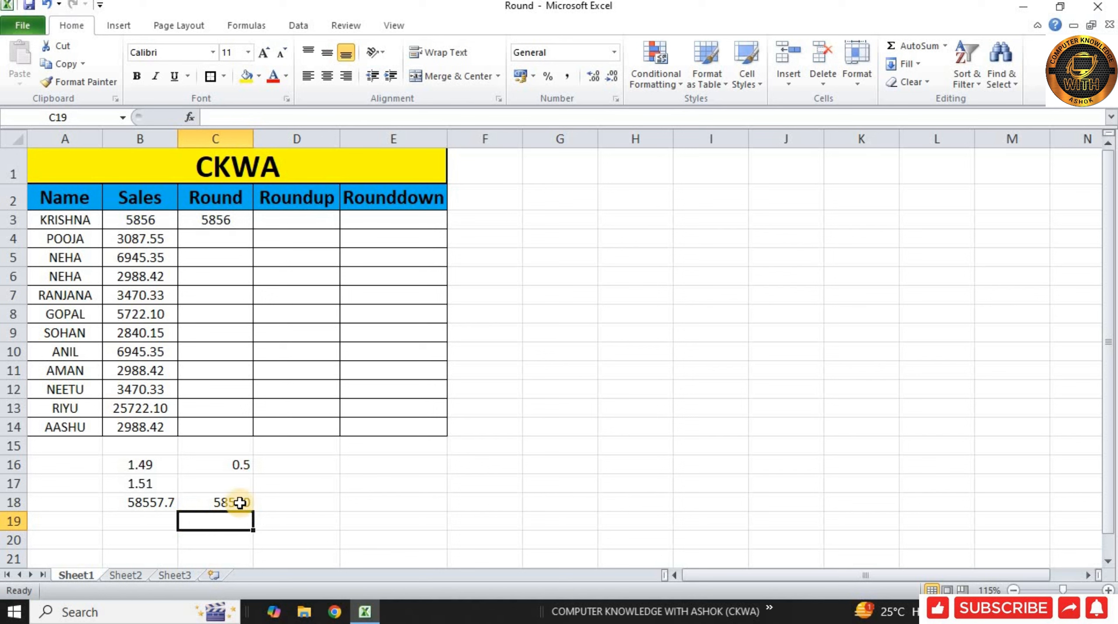
click(150, 239)
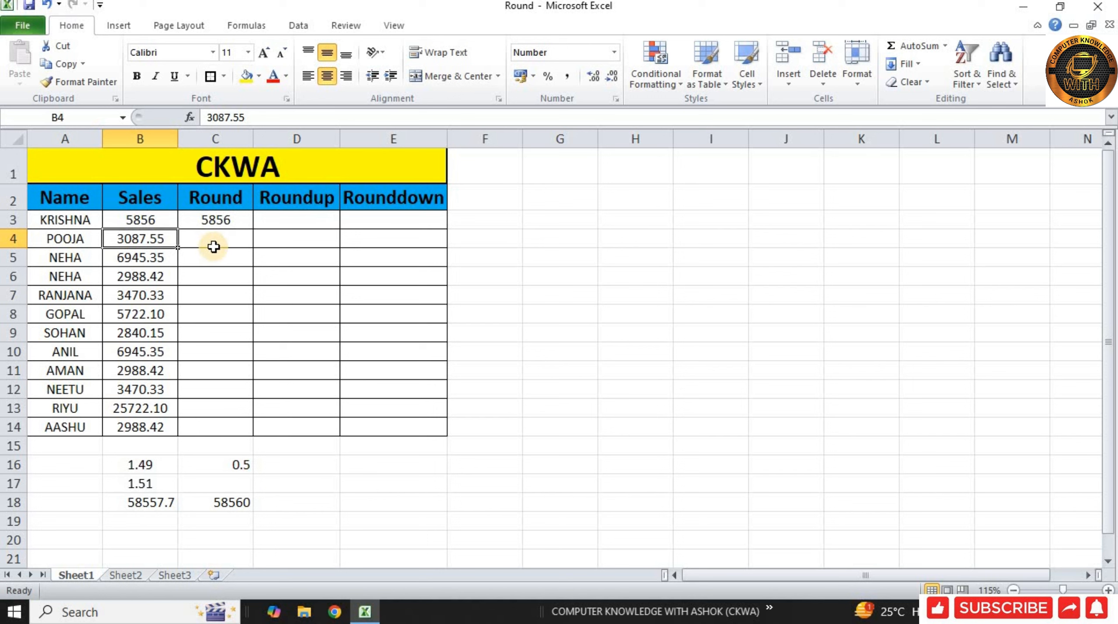
click(224, 205)
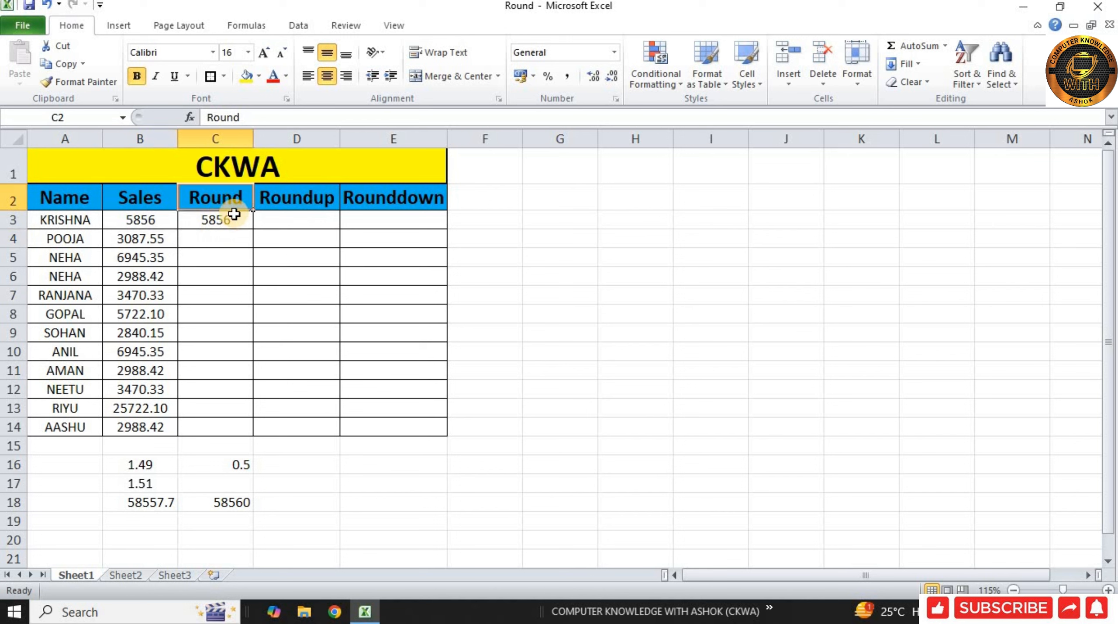
Copy the ROUND formula from C3 down to C14 and compare the results in rows 4 and 5 with their Sales values.
click(235, 214)
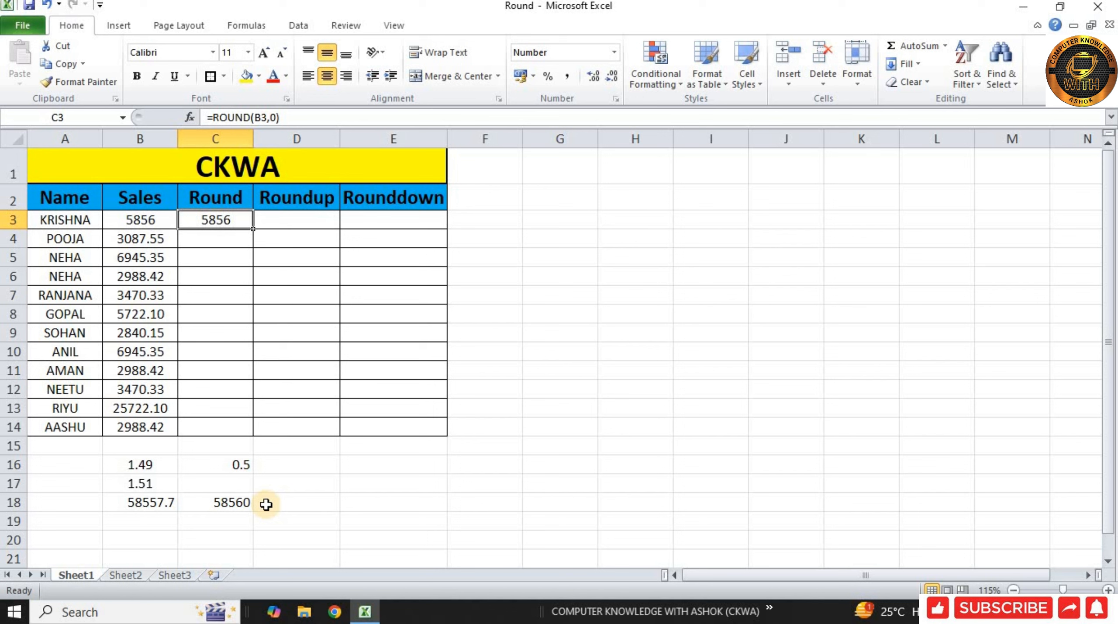
key(Down)
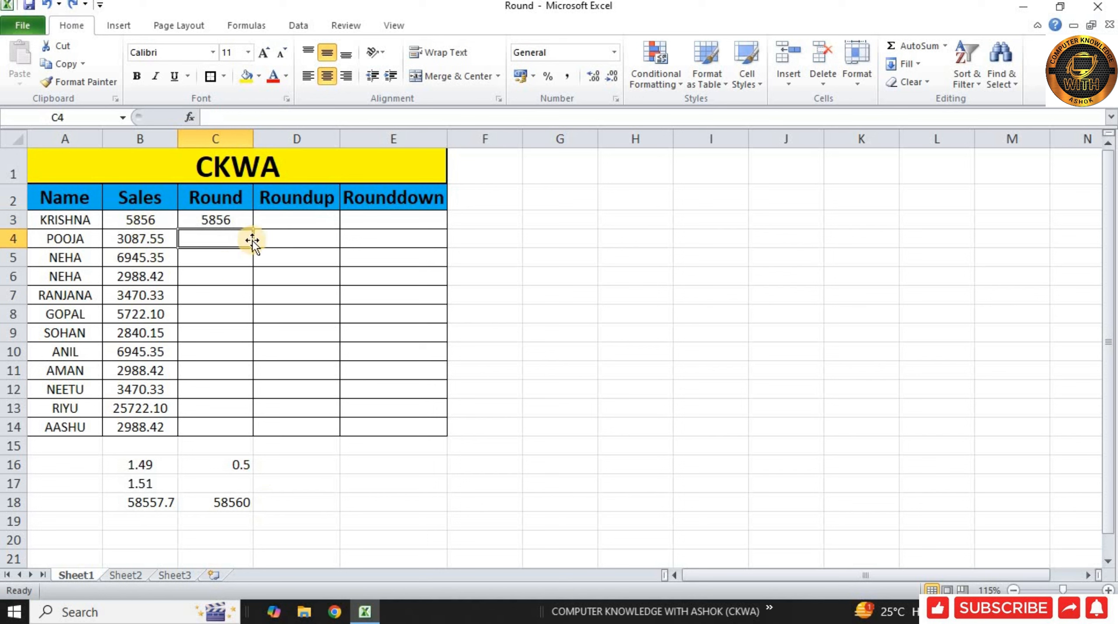
click(241, 220)
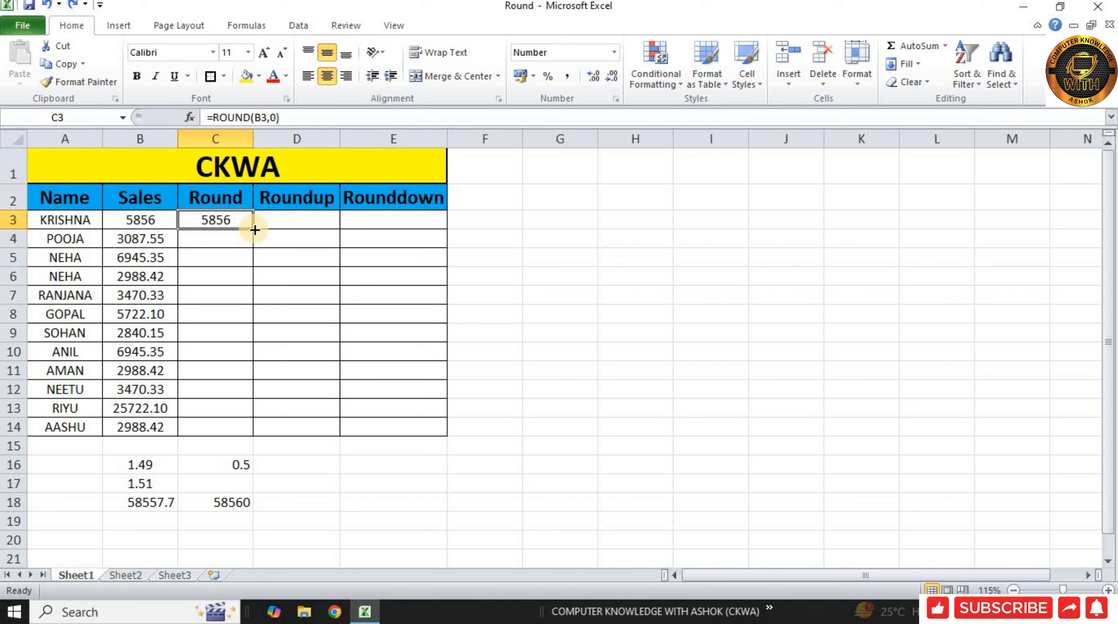
drag(255, 230, 249, 432)
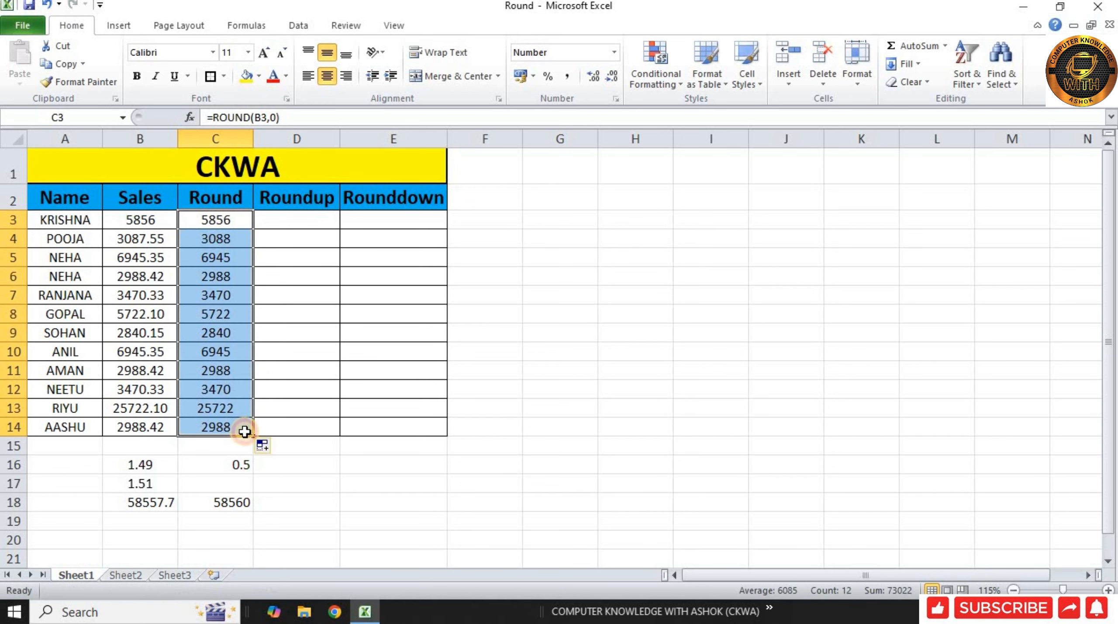
click(240, 236)
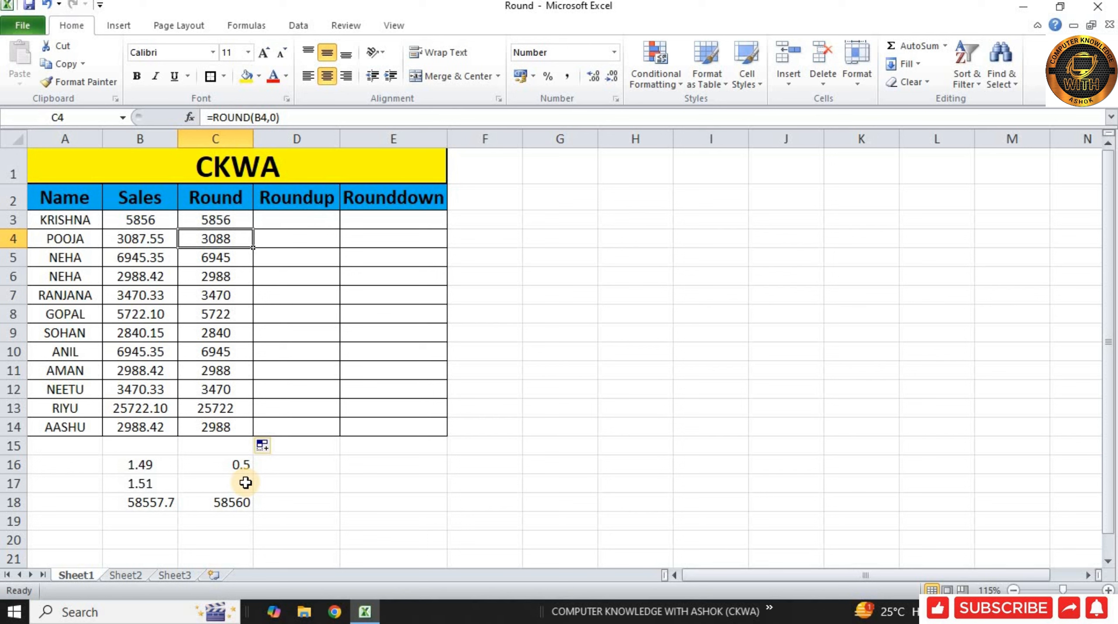
click(153, 258)
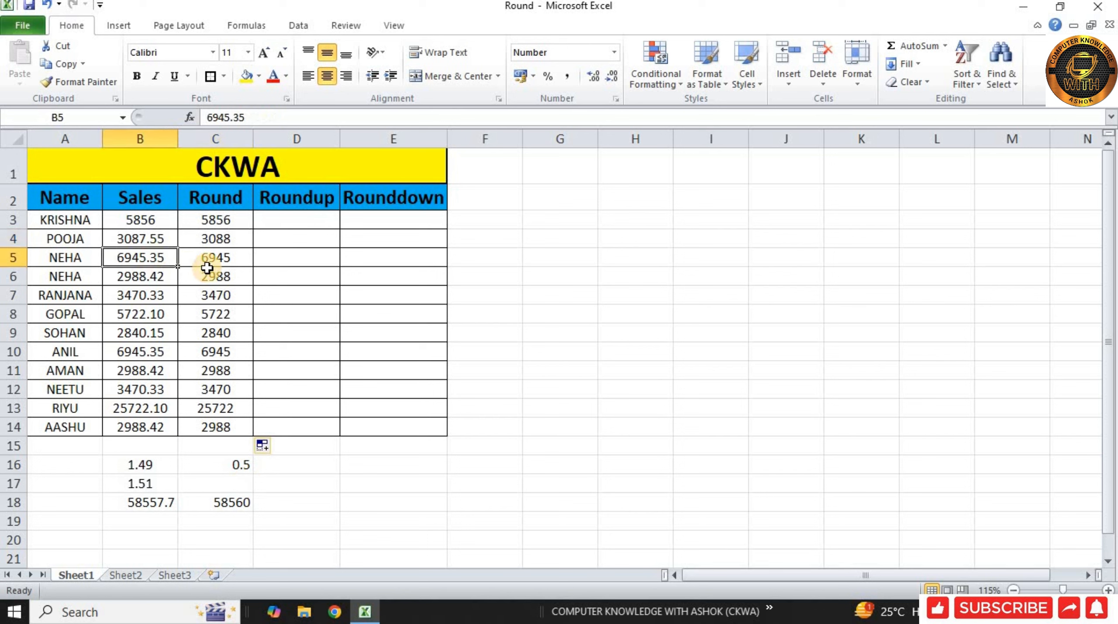
click(240, 263)
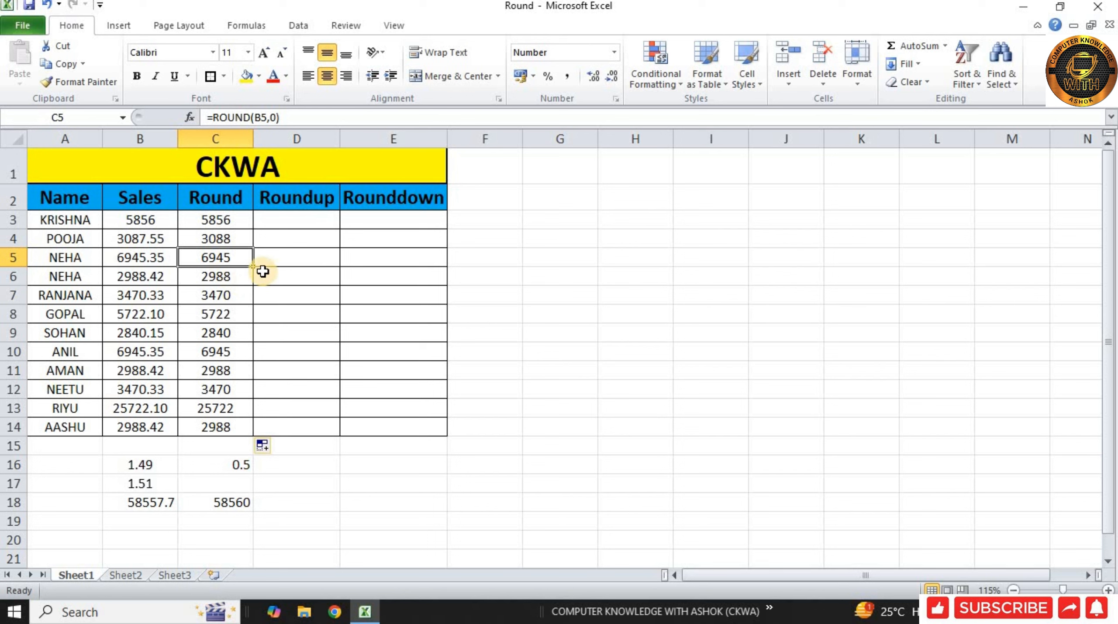
Change the Sales value in B6 to 2988.52 and check its rounded result in C6.
click(161, 279)
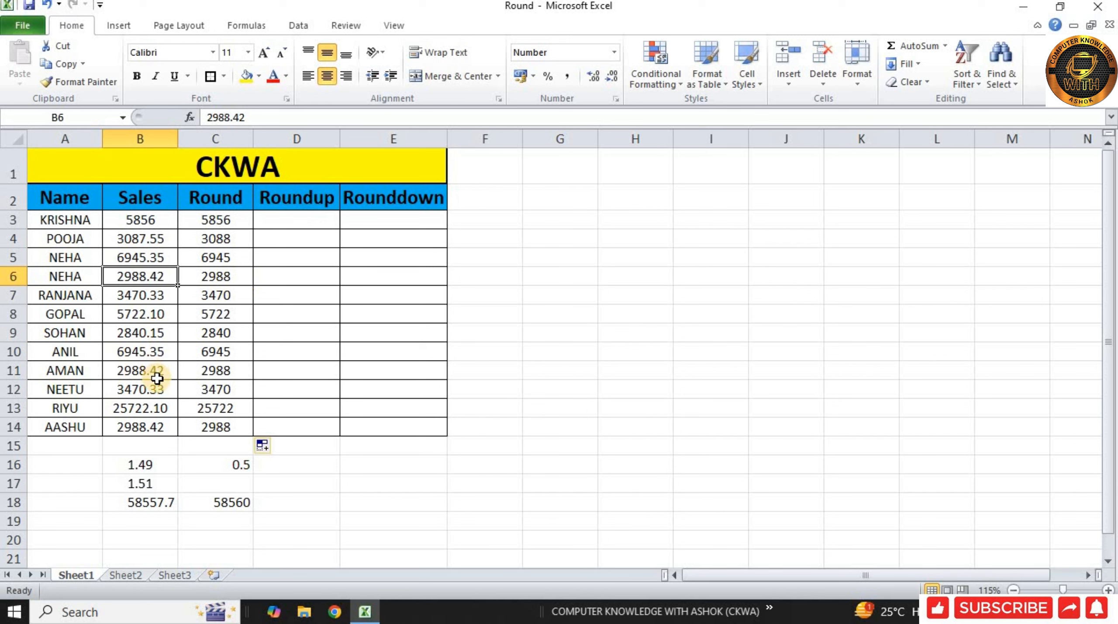
double_click(164, 280)
key(BackSpace)
key(BackSpace)
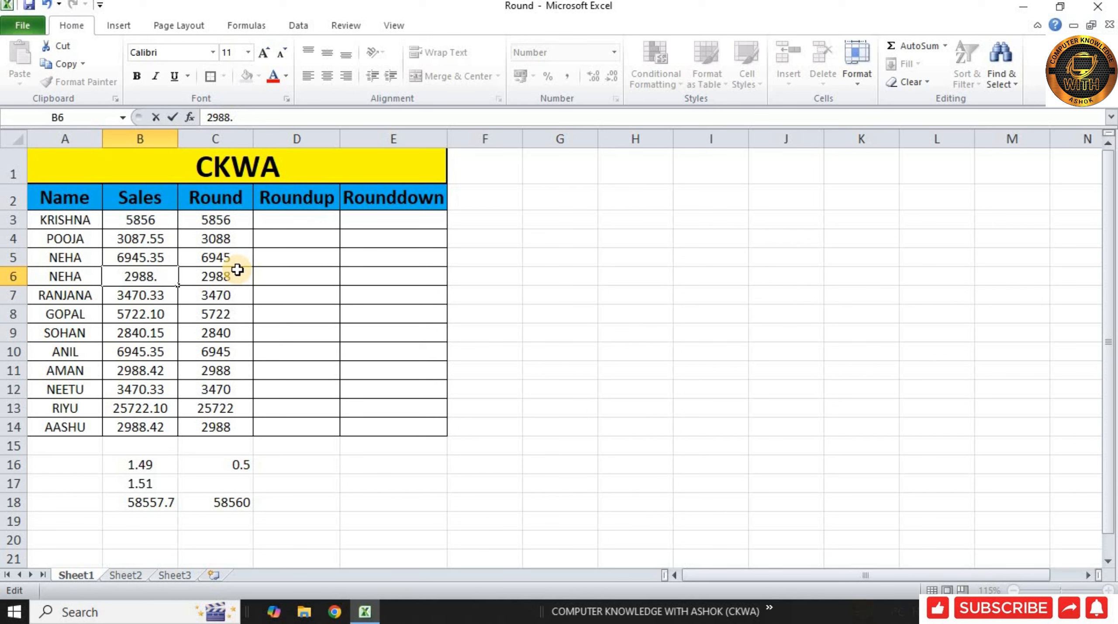
text(52)
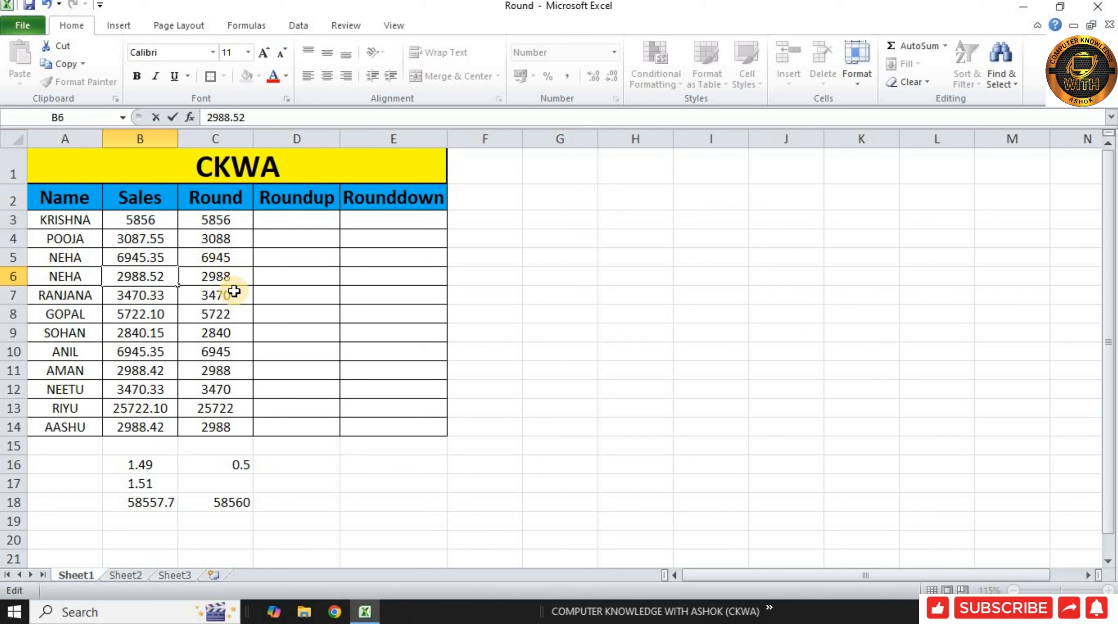
click(302, 297)
click(226, 278)
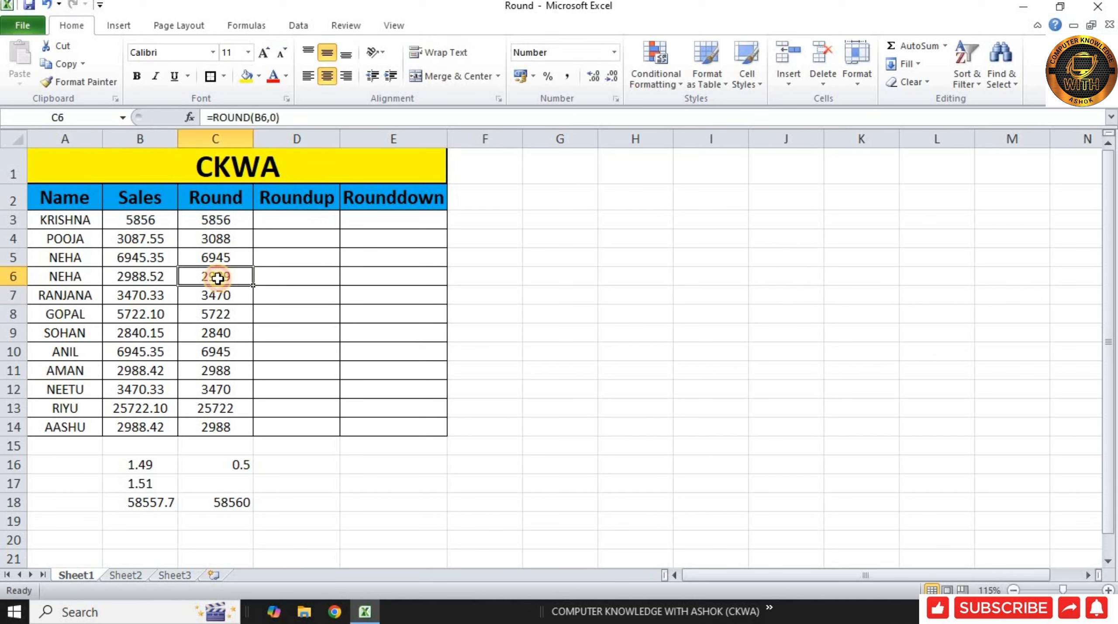
key(Left)
click(245, 282)
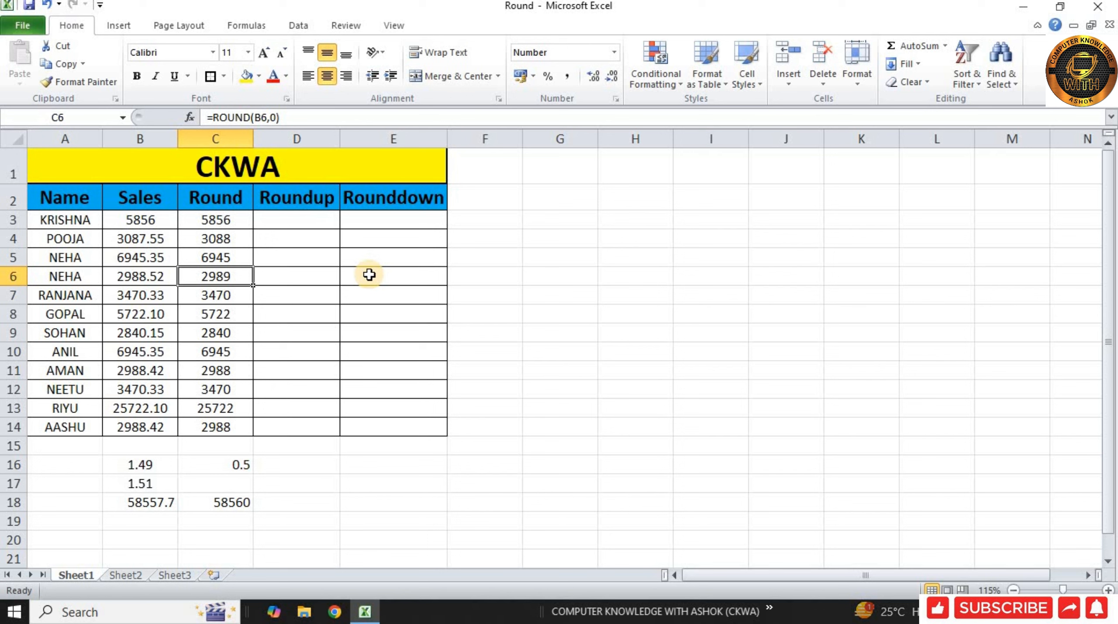
Round the Sales value in B3 up to zero digits in cell D3 with the formula =ROUNDUP(B3,0).
click(297, 224)
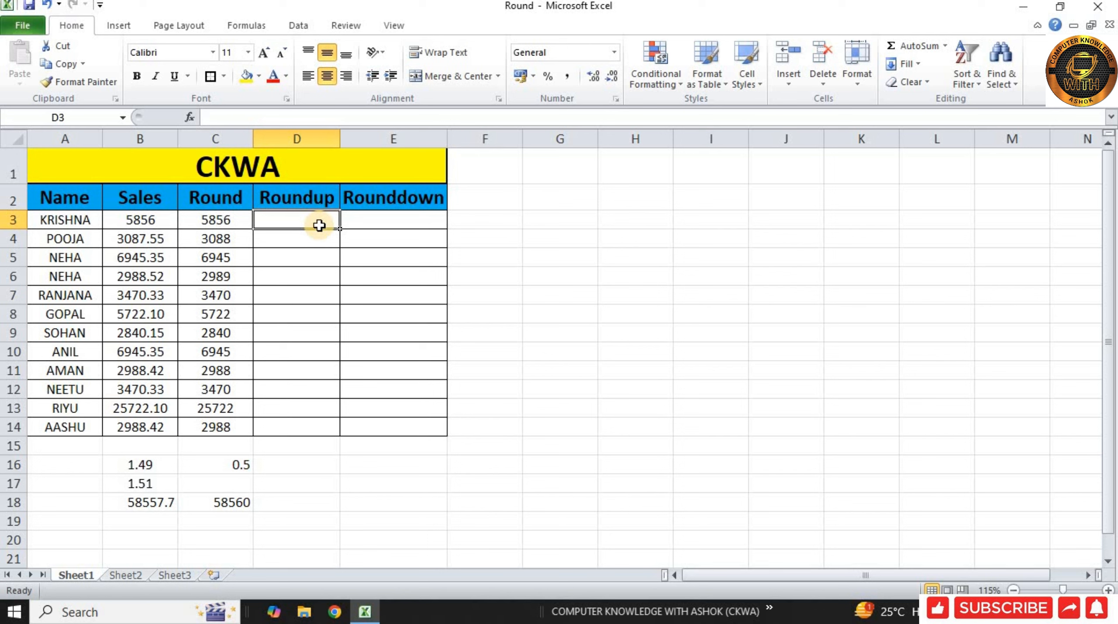
text(=)
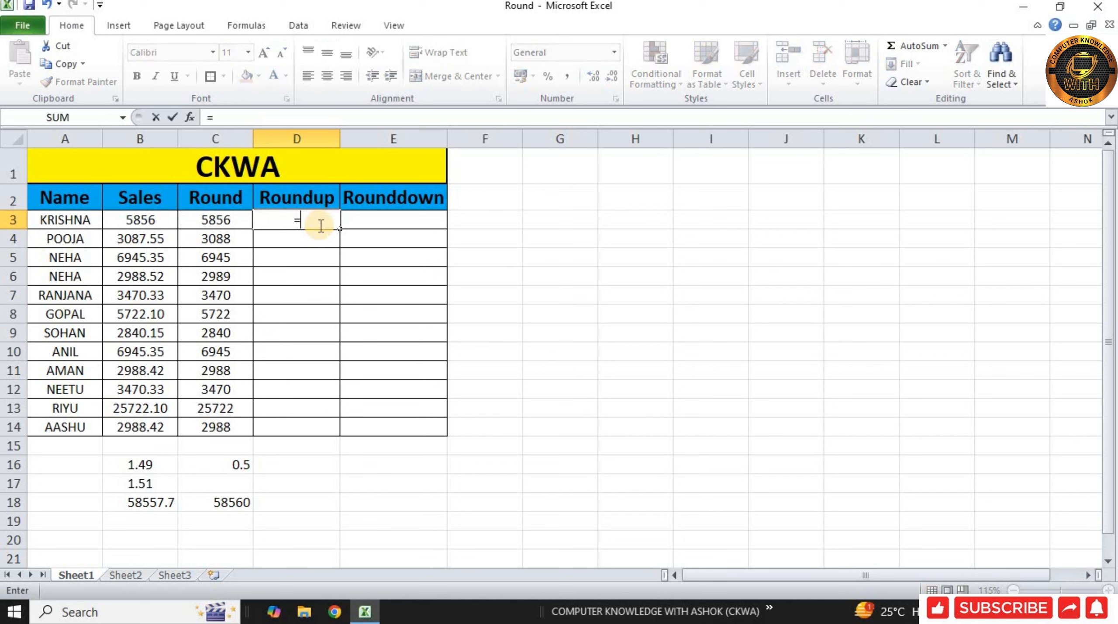
text(roundup)
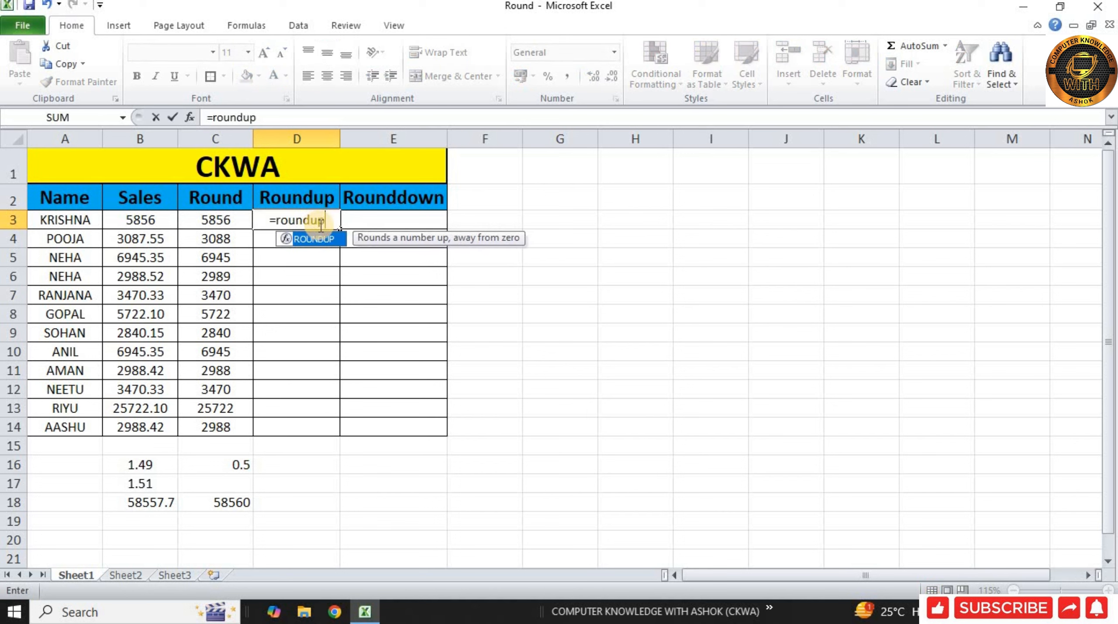
key(Tab)
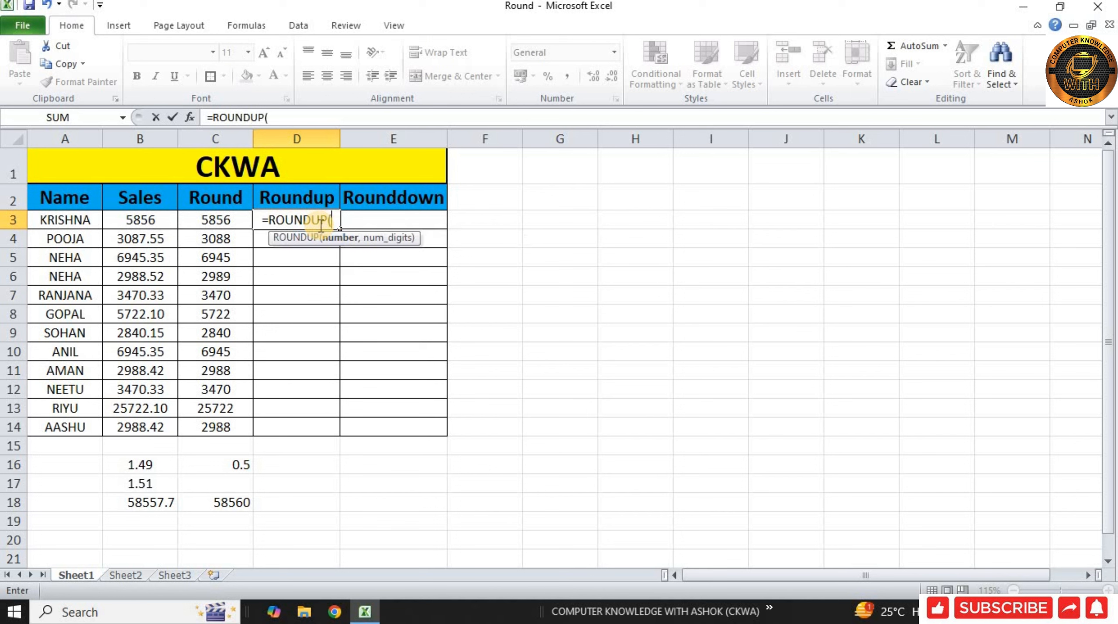
click(156, 221)
text(,)
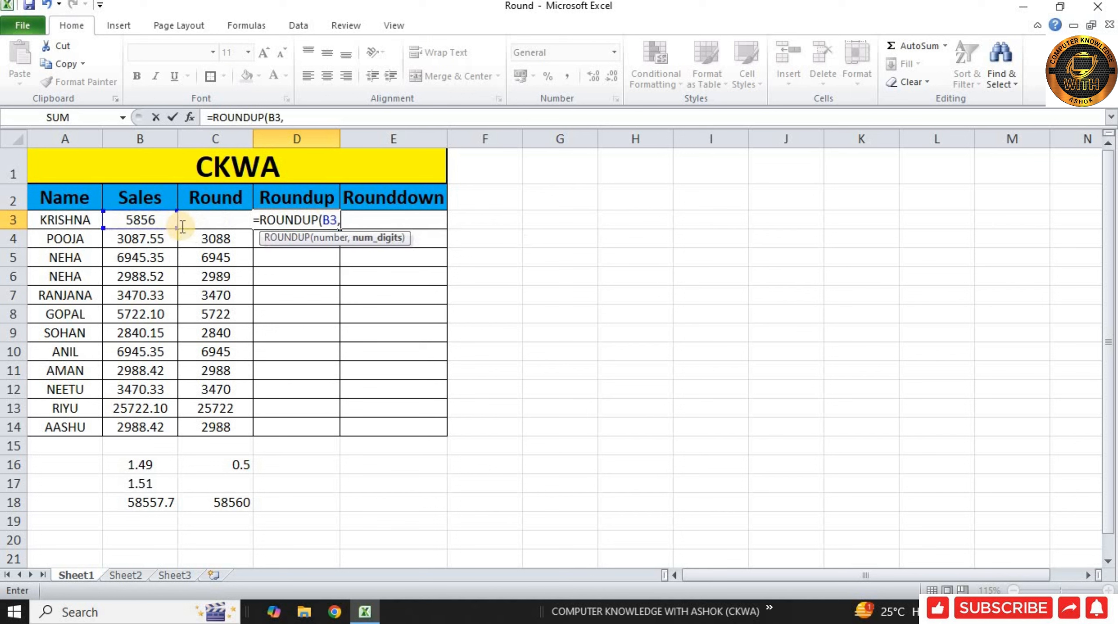
text(0)
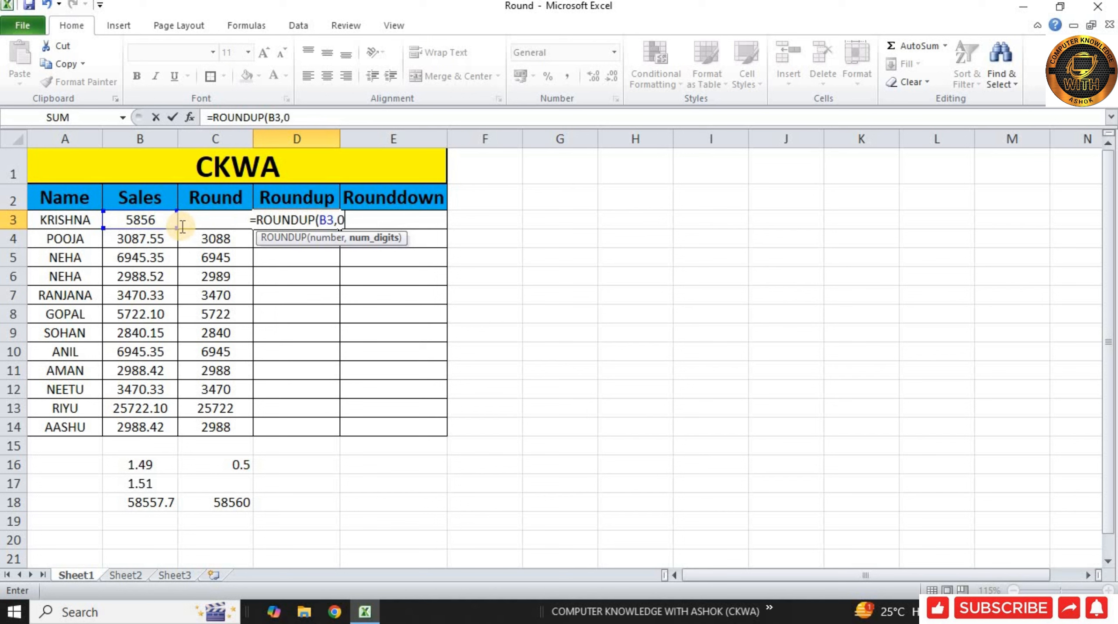
text())
key(Return)
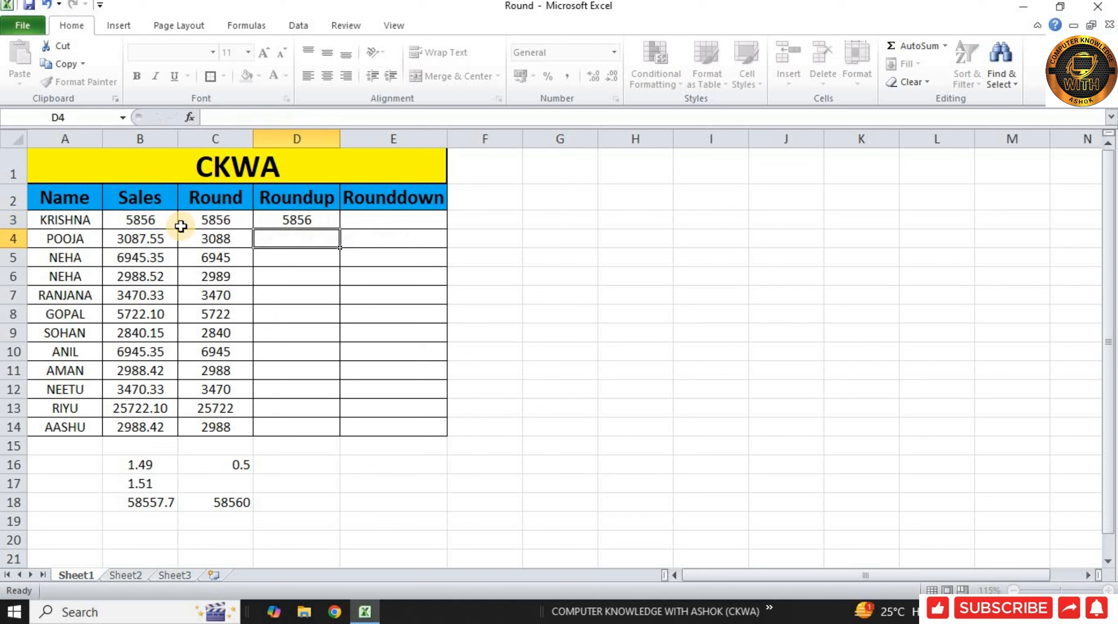
Copy the ROUNDUP formula from D3 down to D14 and compare the results in rows 4 and 5 with their Sales values.
click(304, 222)
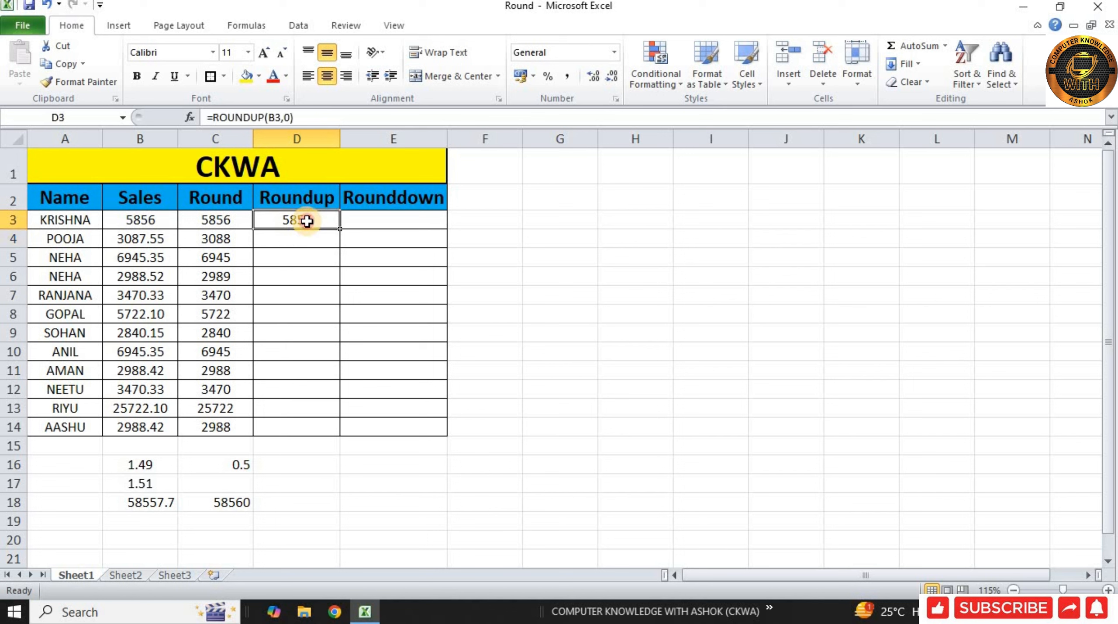
drag(339, 227, 334, 428)
click(220, 309)
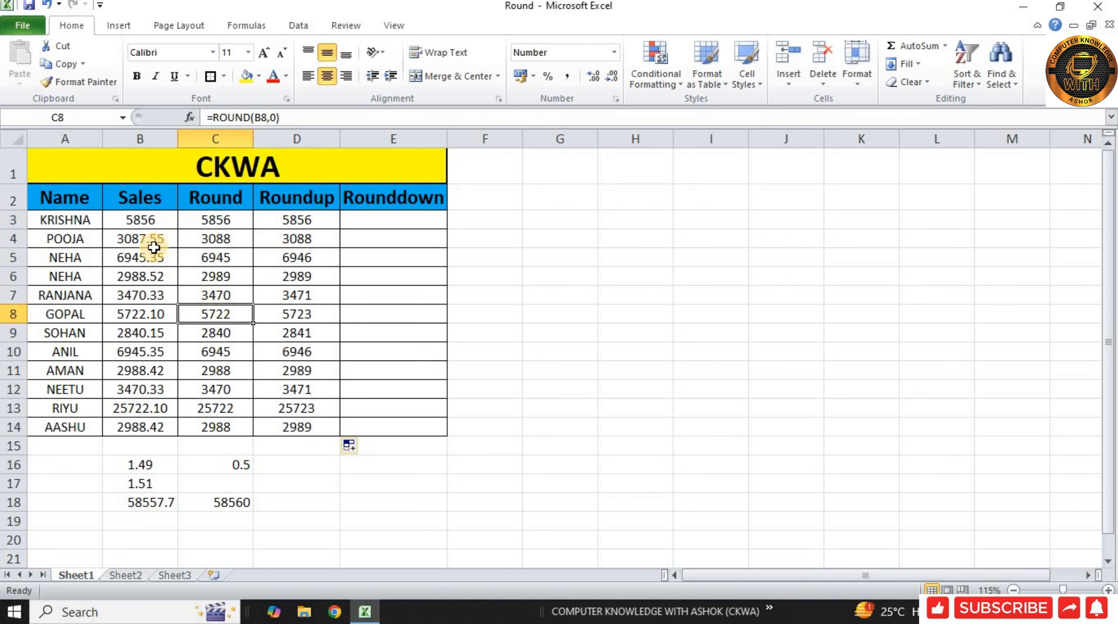
click(174, 245)
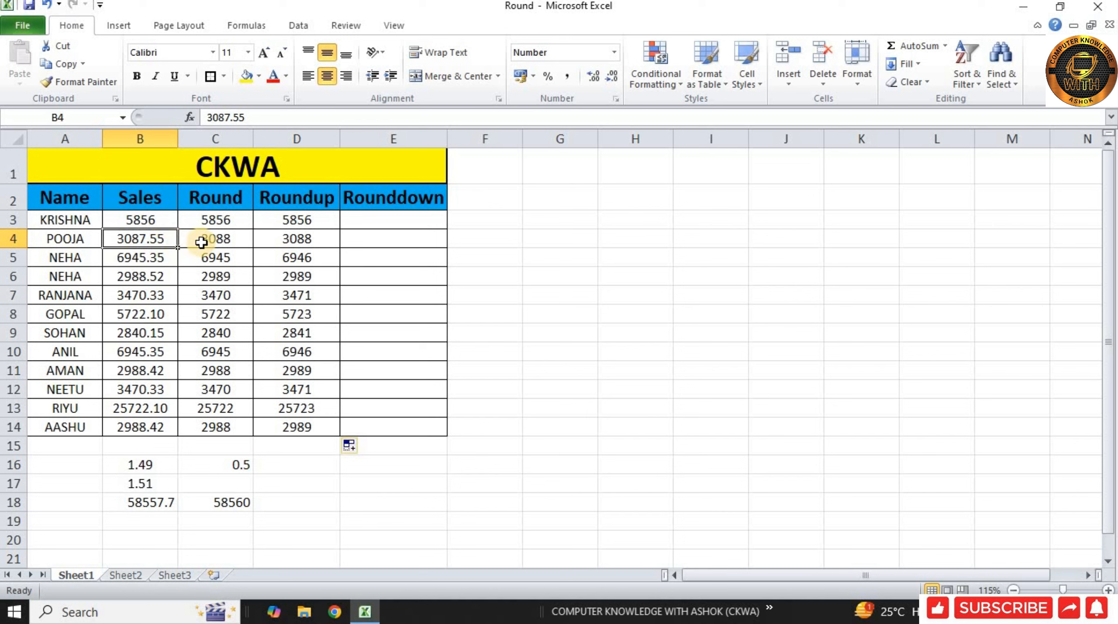
click(285, 240)
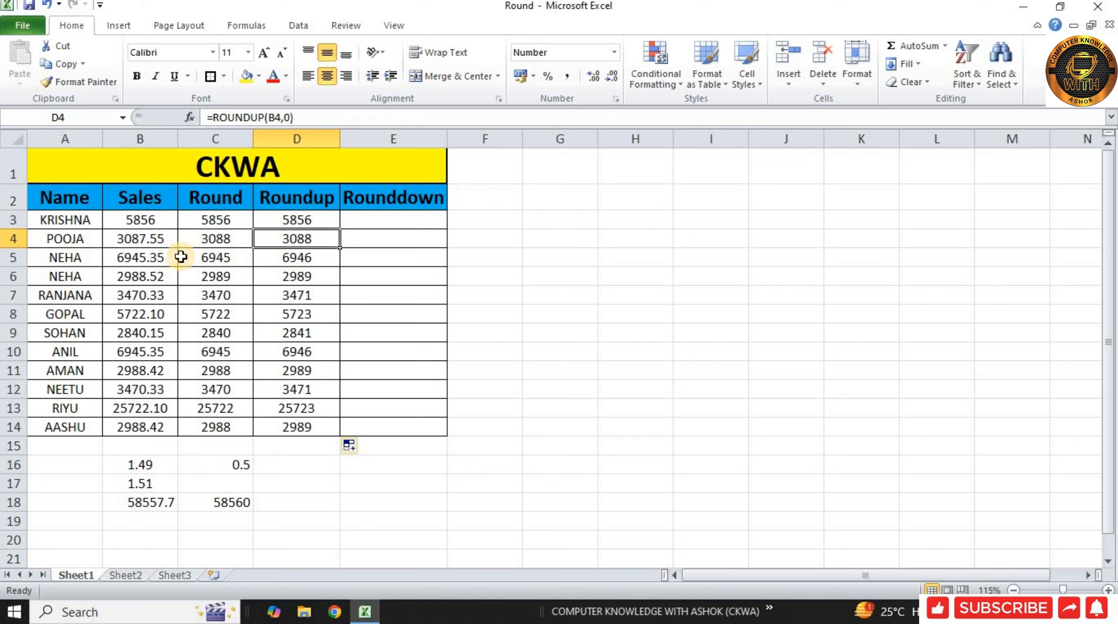
click(133, 258)
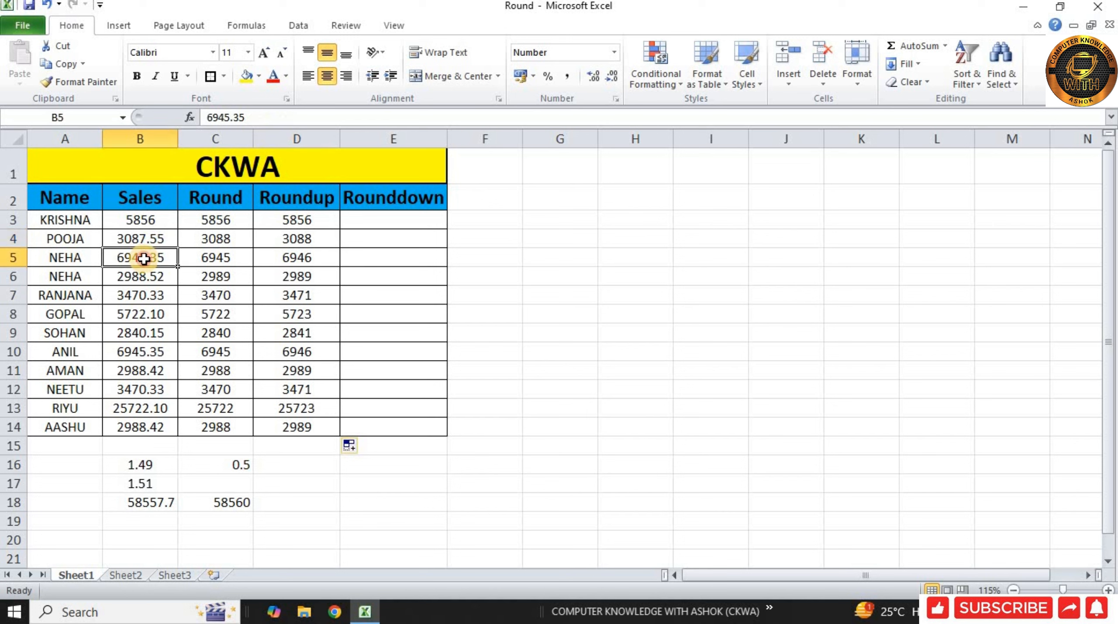
click(303, 258)
click(155, 267)
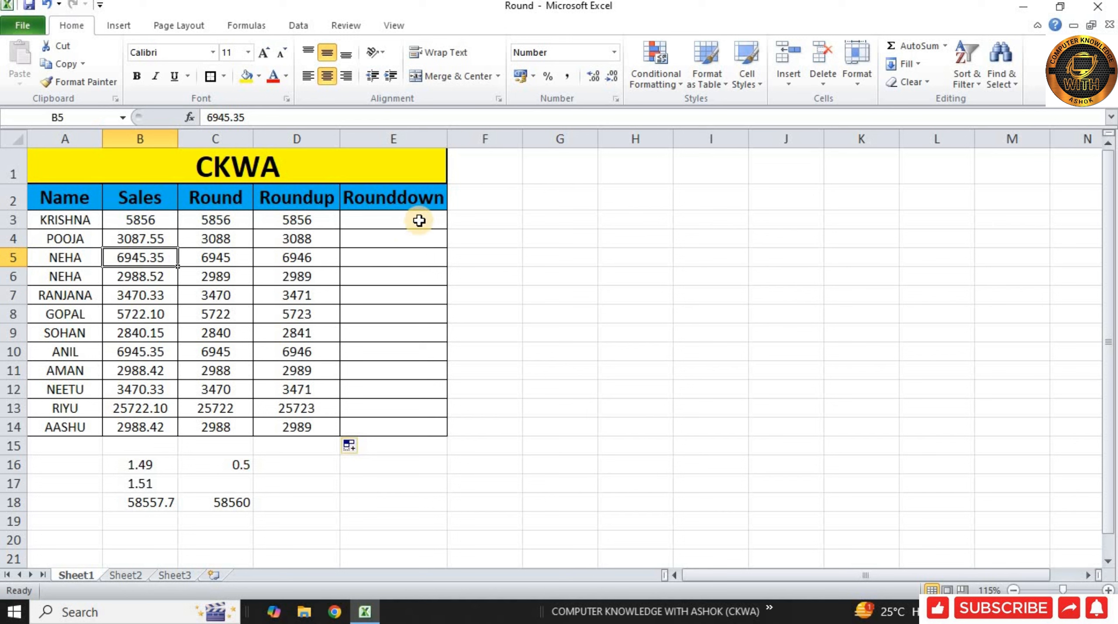
Check the stored Sales value in B3 and display it with two decimal places.
double_click(160, 218)
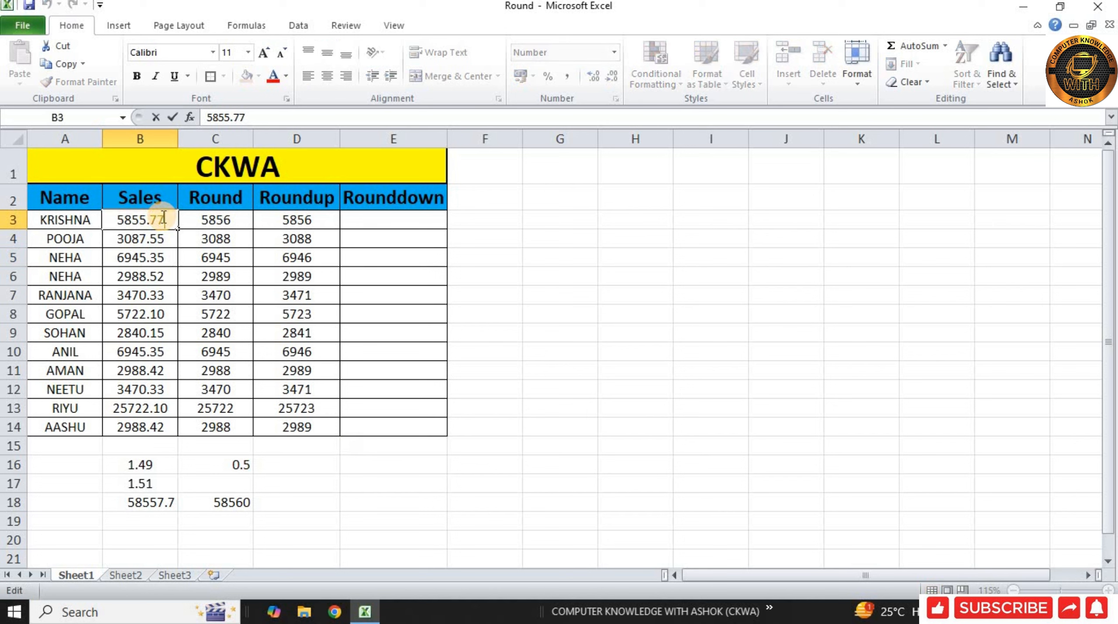
click(695, 240)
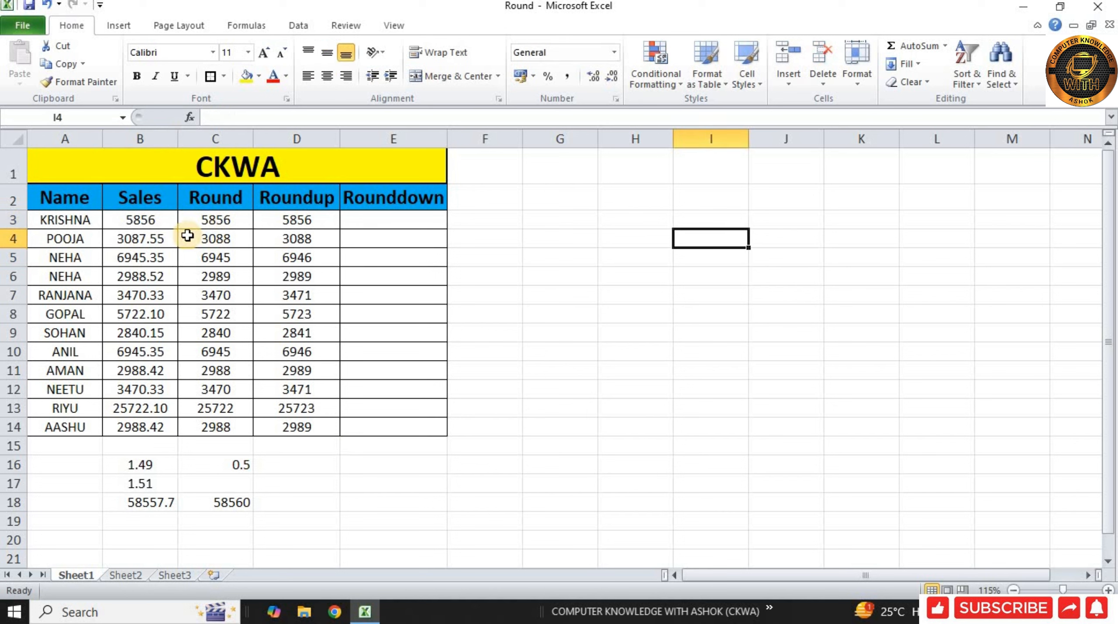
click(158, 220)
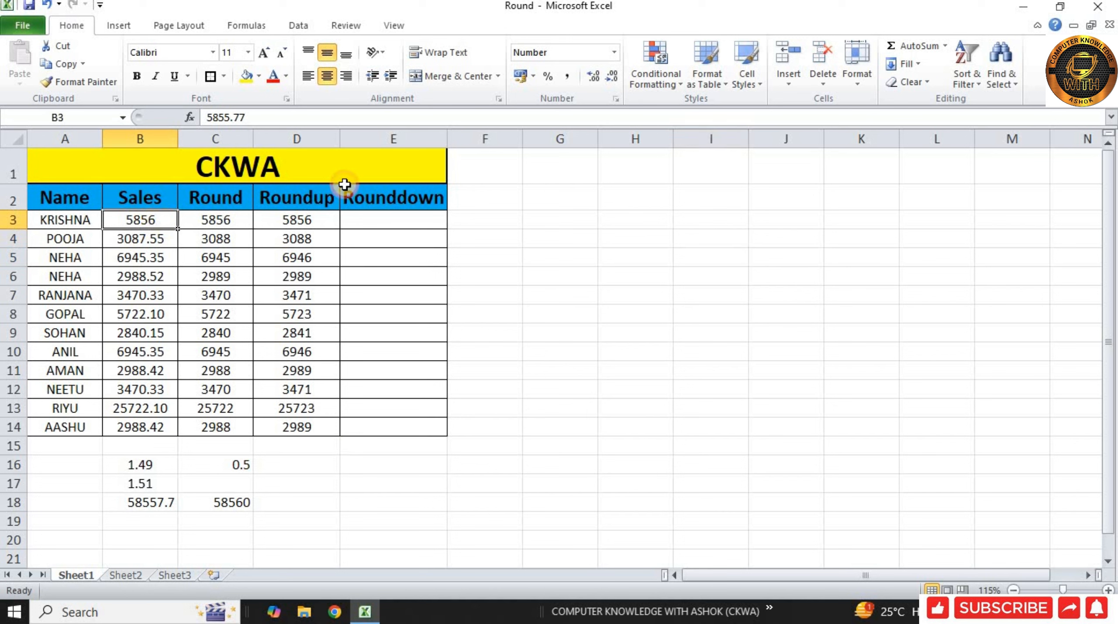
click(590, 76)
click(591, 76)
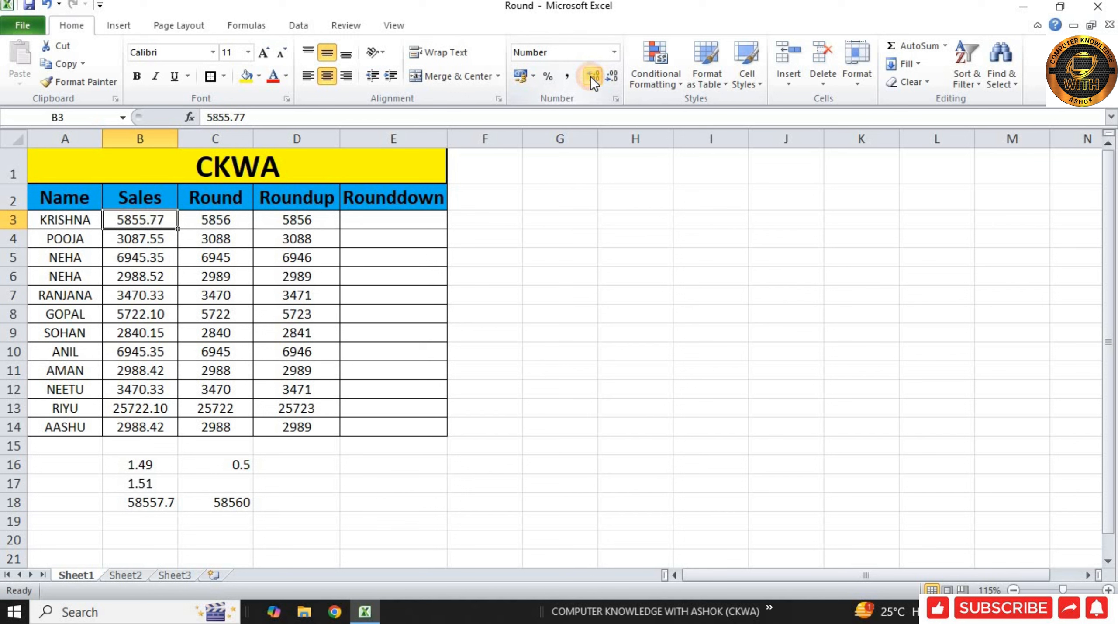
Round the Sales value in B3 down to zero digits in cell E3 with the formula =ROUNDDOWN(B3,0).
click(392, 216)
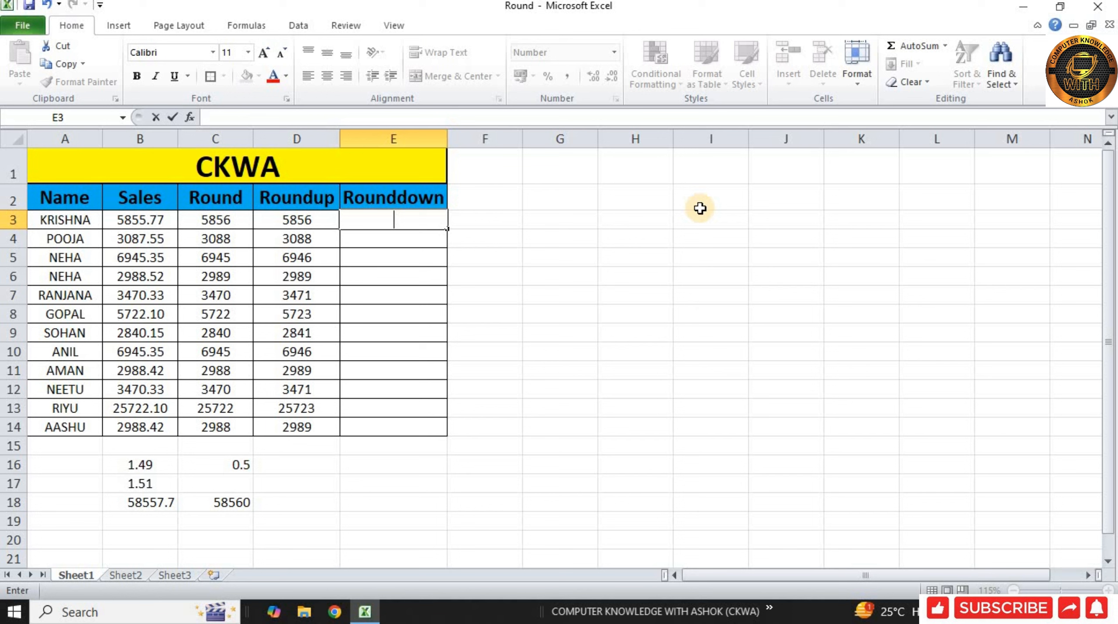
text(=ROUND)
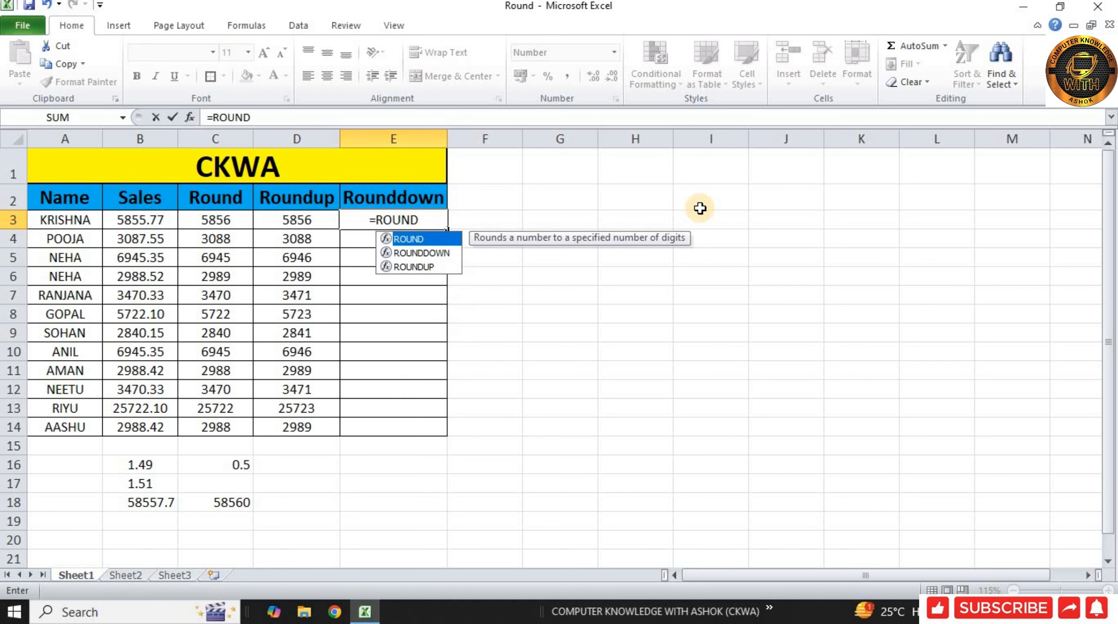
key(Down)
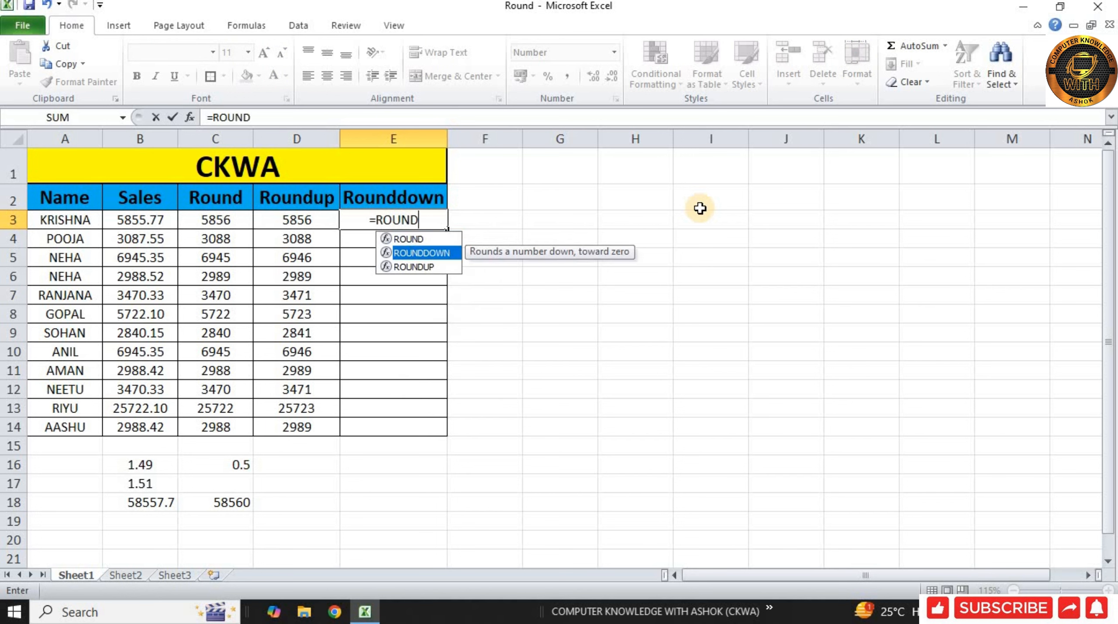
key(Tab)
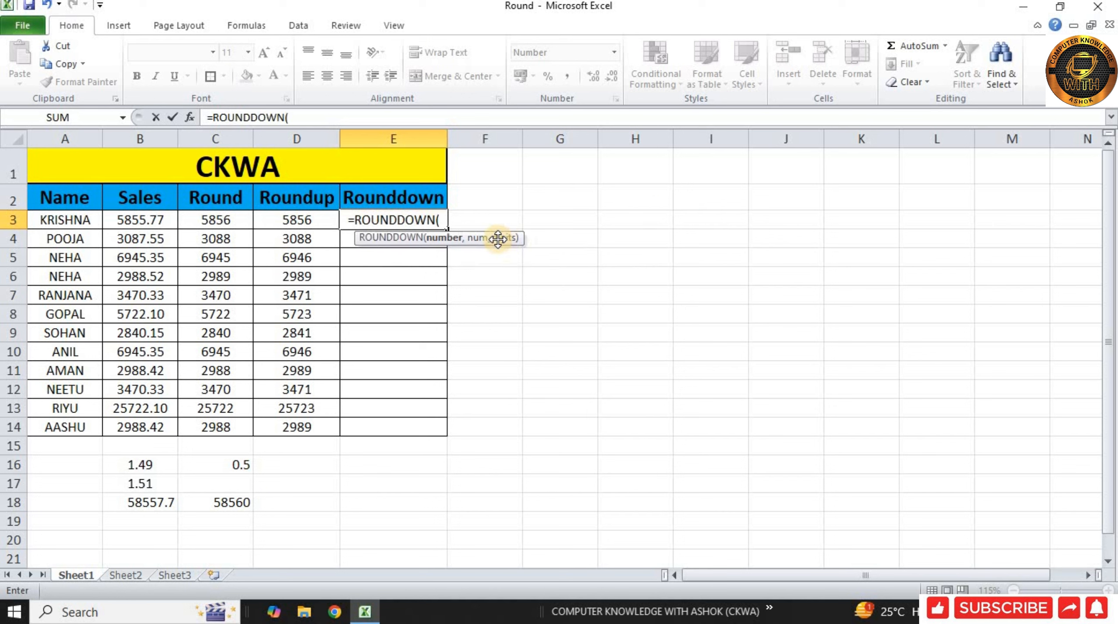
click(138, 217)
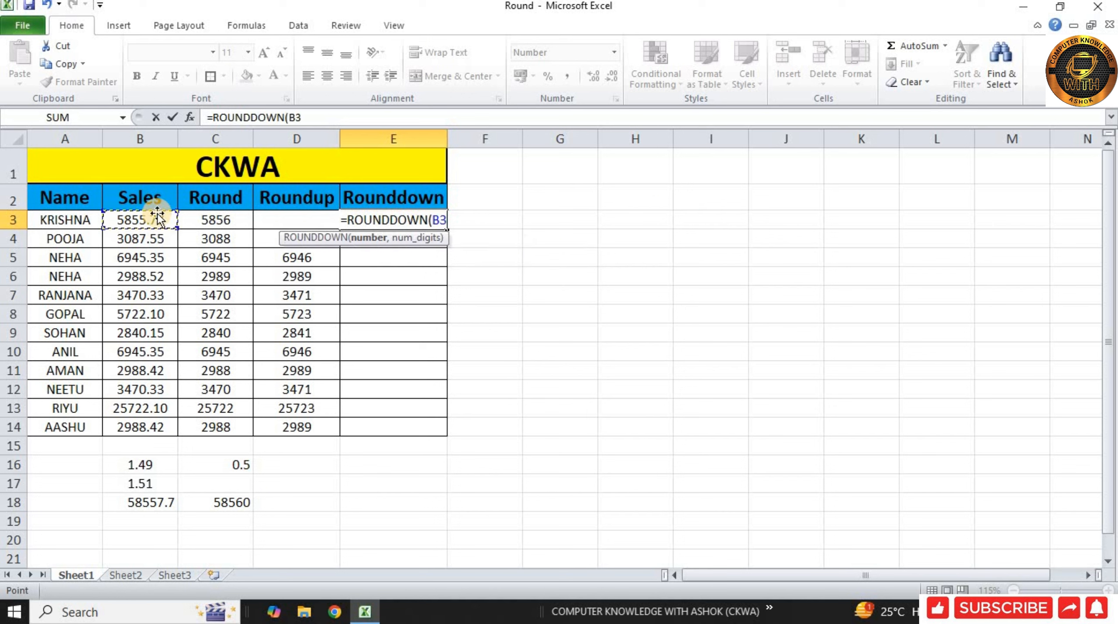
text(,0)
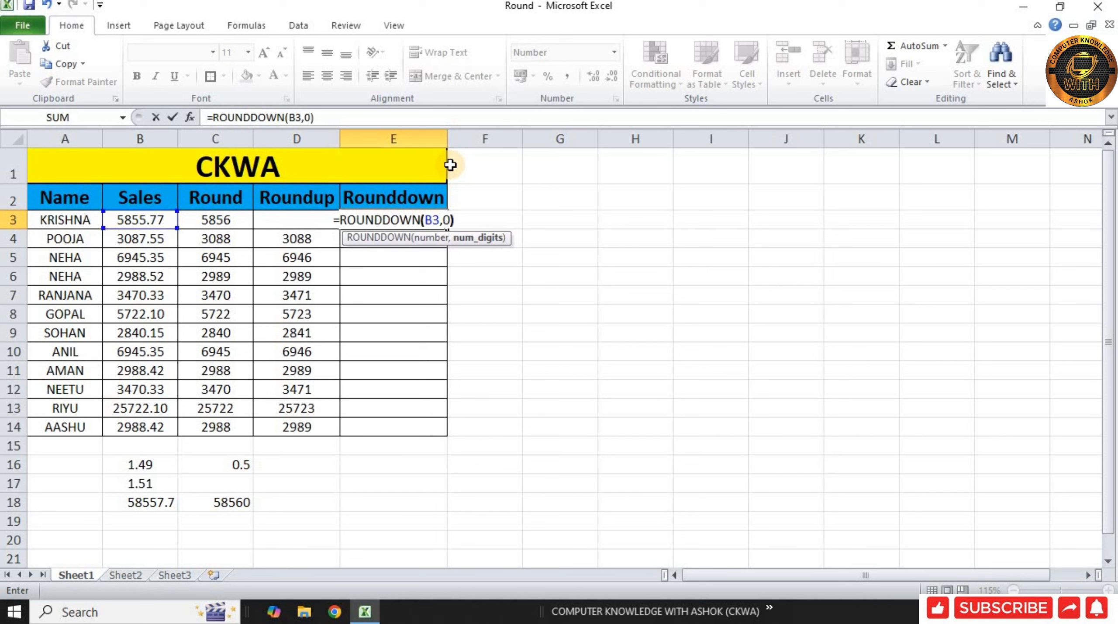
text())
key(Return)
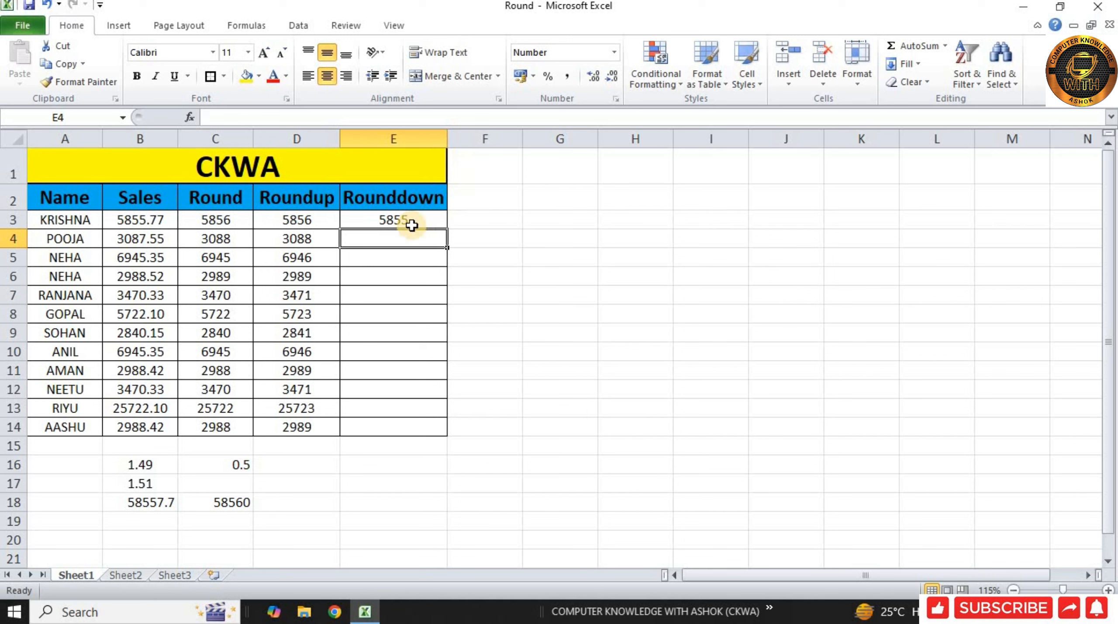
Compare E3 with the Sales value in B3 and copy the ROUNDDOWN formula from E3 down to E14.
click(152, 218)
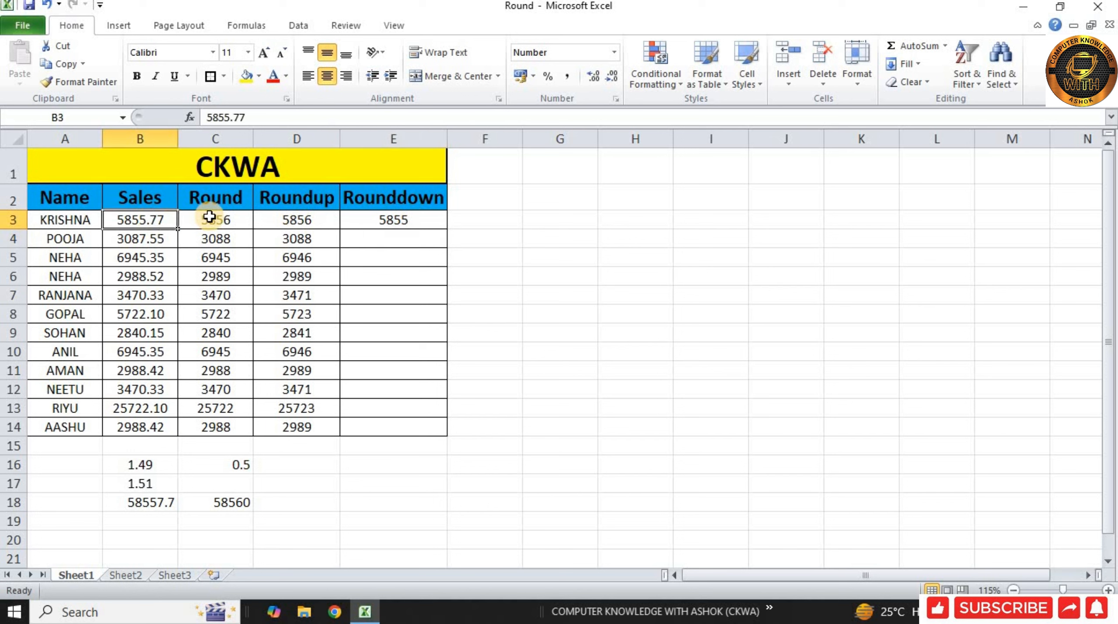
click(436, 223)
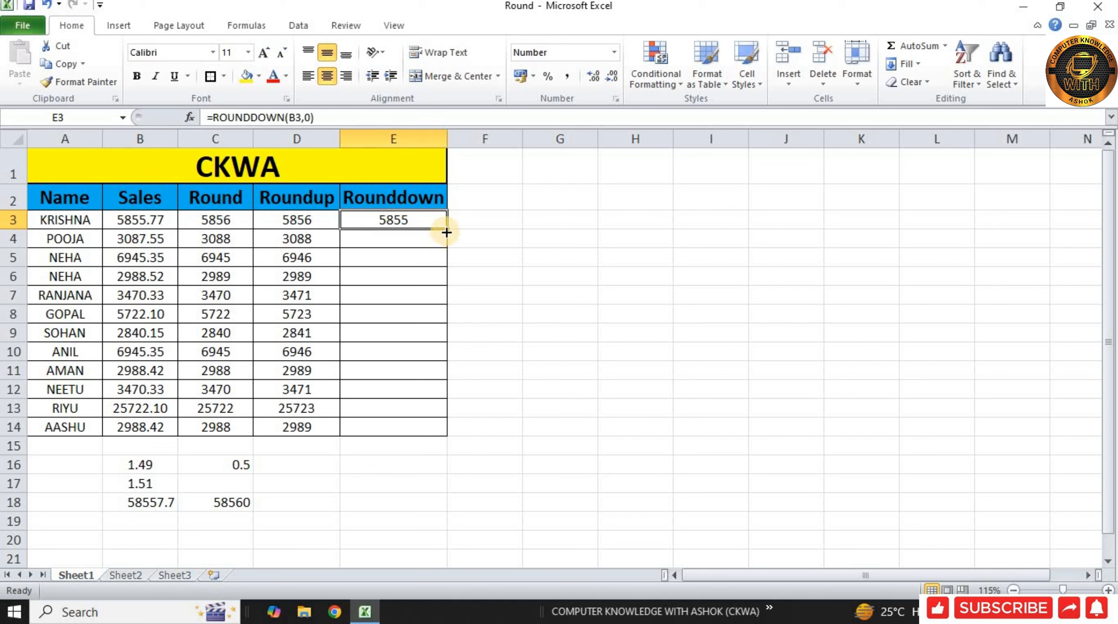
drag(445, 232, 444, 435)
click(380, 333)
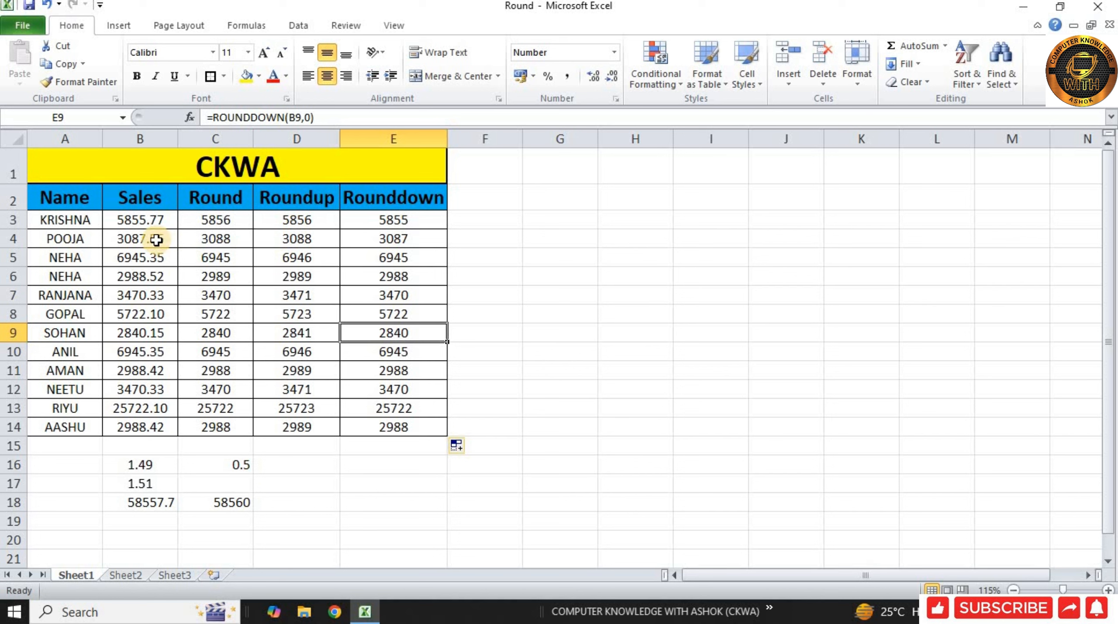
Highlight the range B4:E5 with a yellow fill.
drag(152, 239, 387, 252)
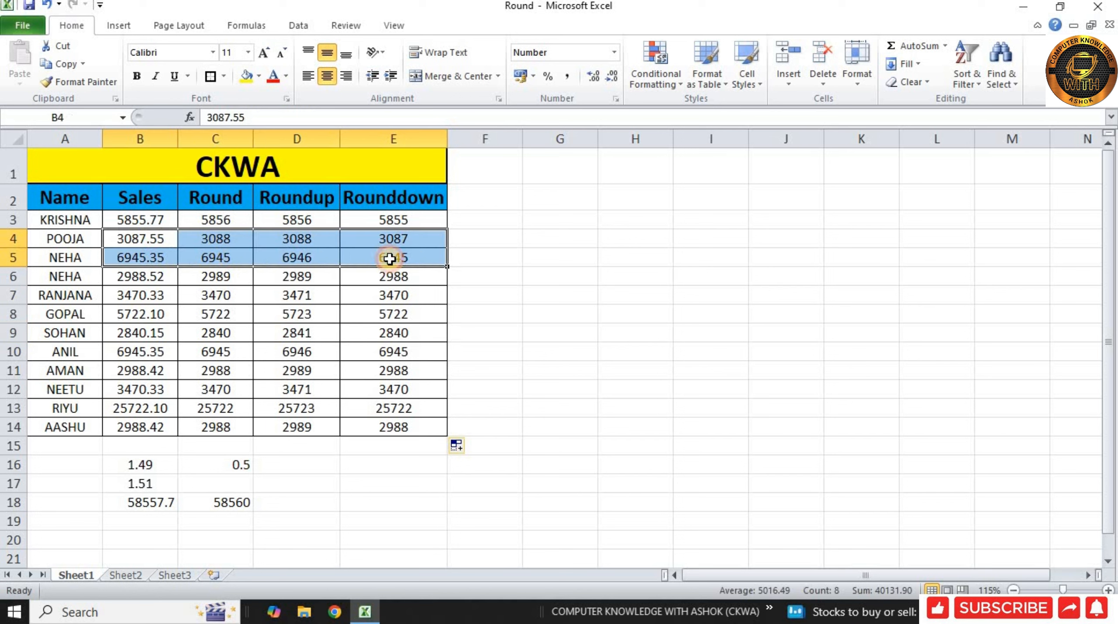
click(247, 76)
click(266, 251)
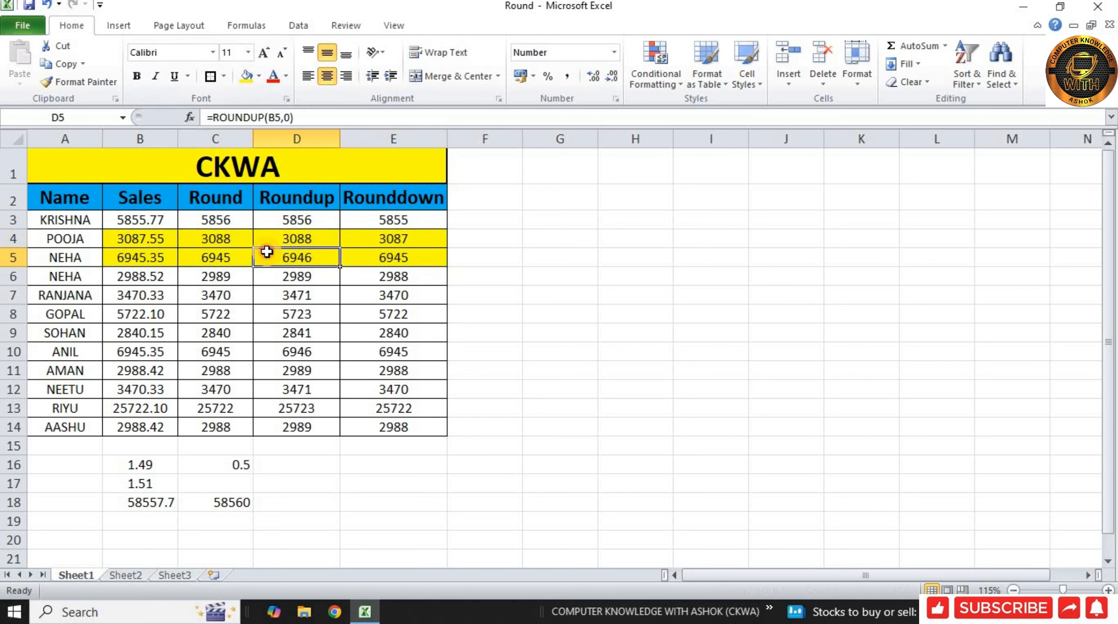
Compare the Sales values in B4 and B5 with their ROUND results in C4 and C5.
click(168, 241)
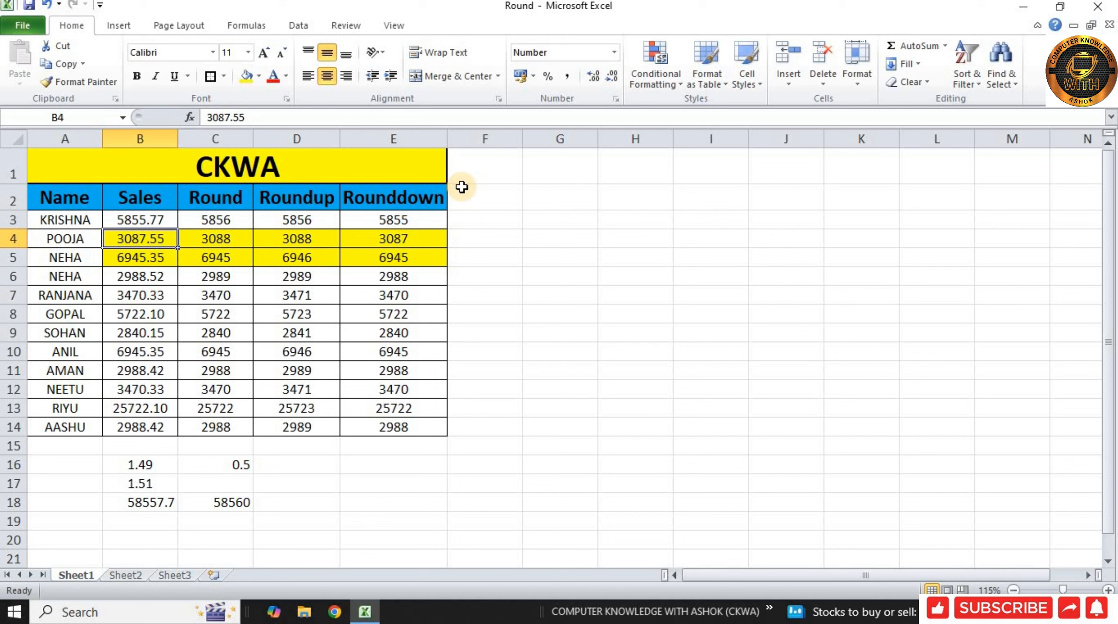
key(Right)
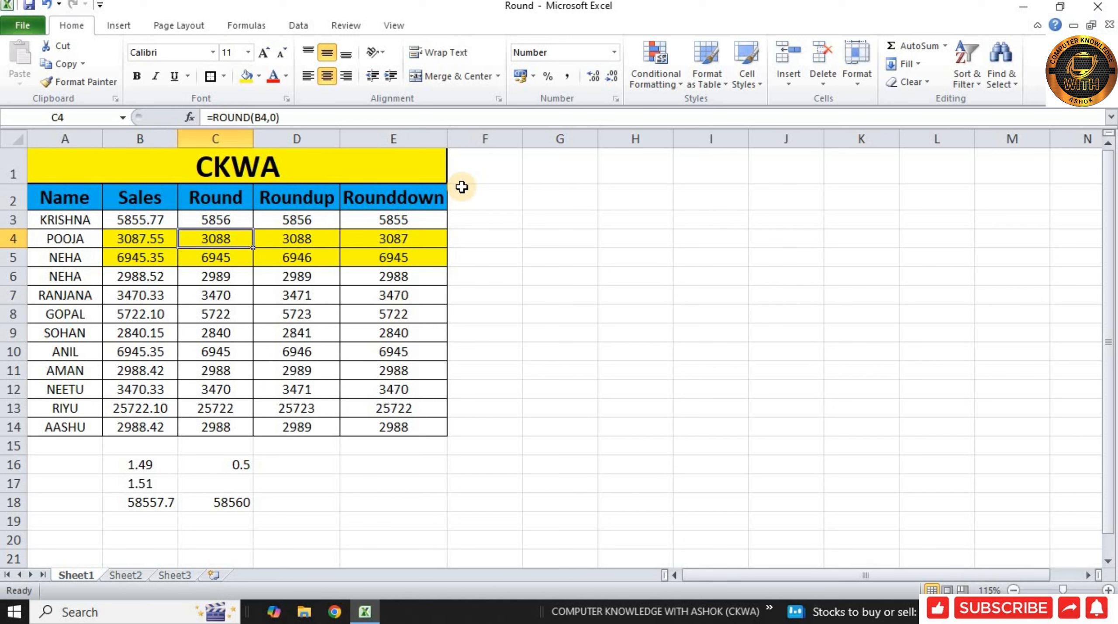
key(Left)
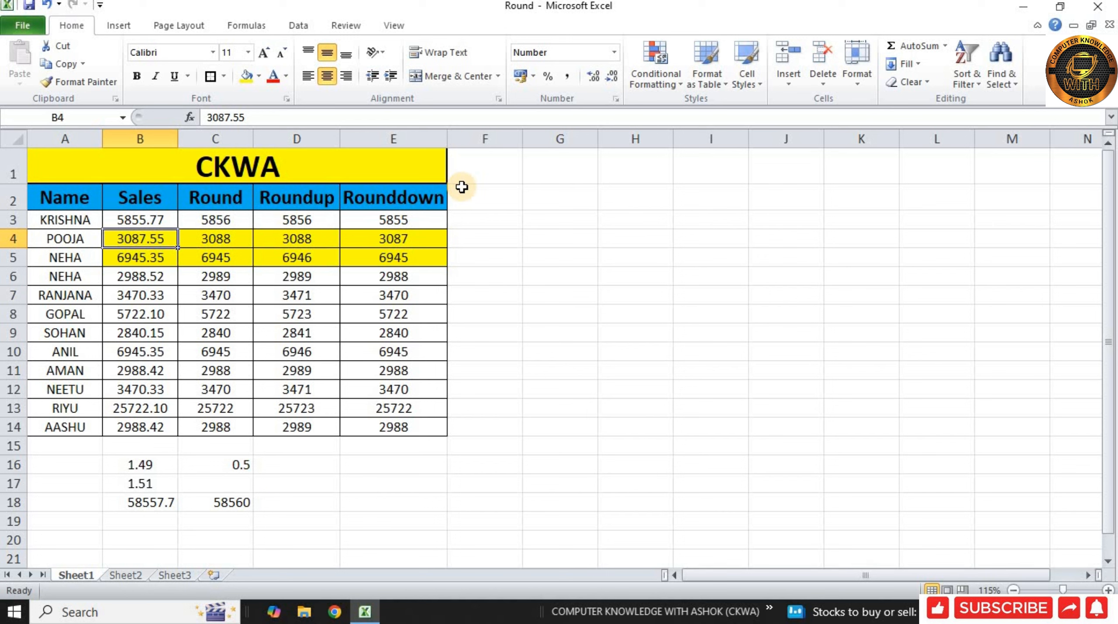
key(Right)
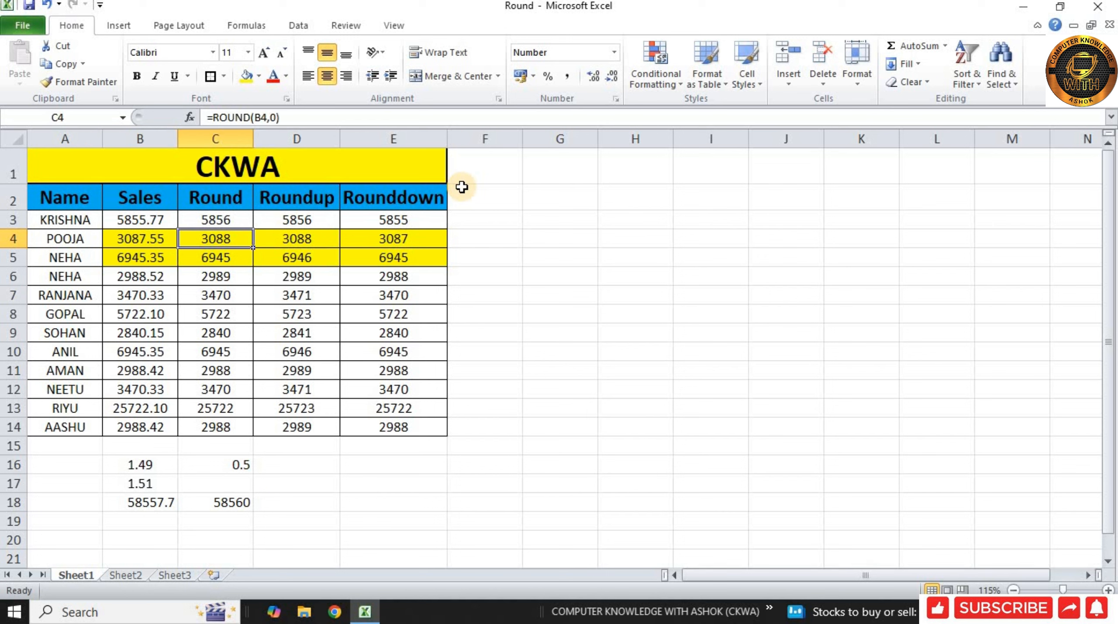
key(Left)
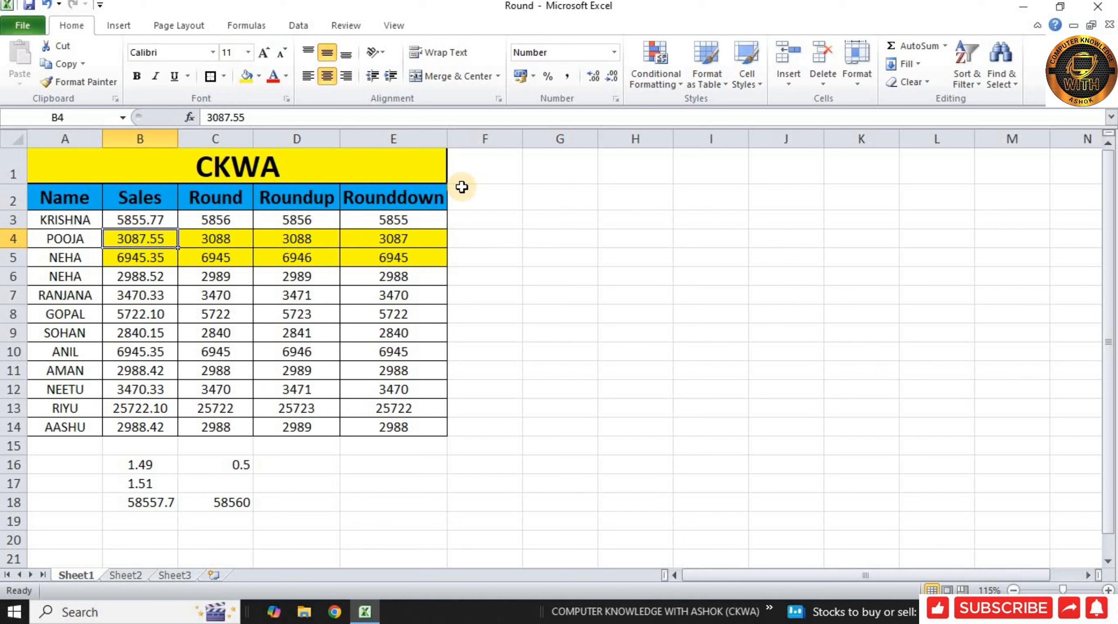
key(Right)
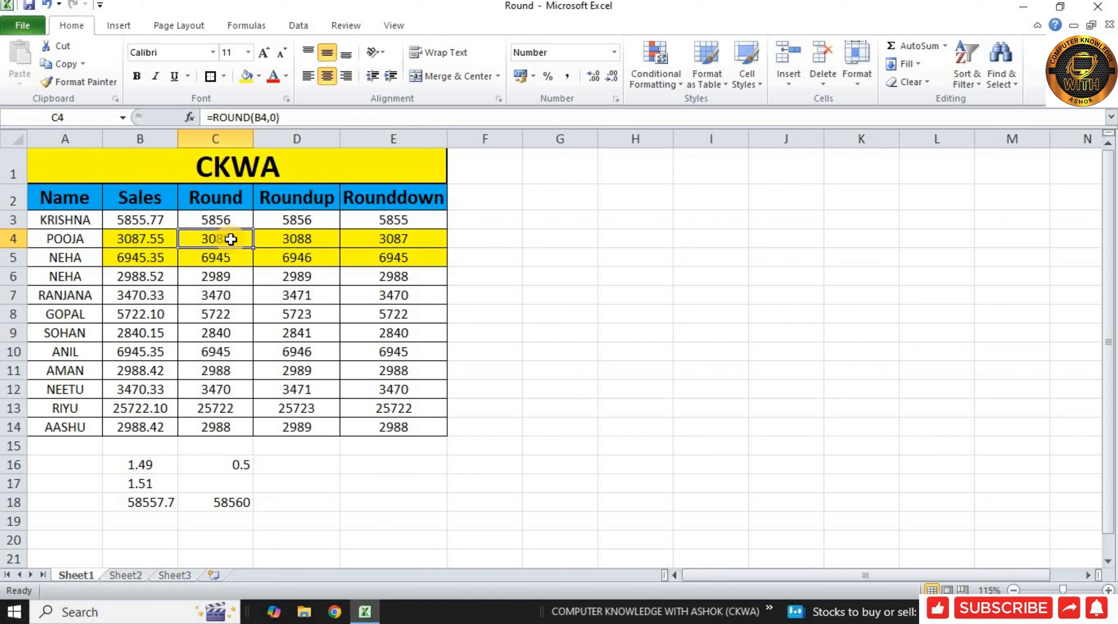
click(165, 260)
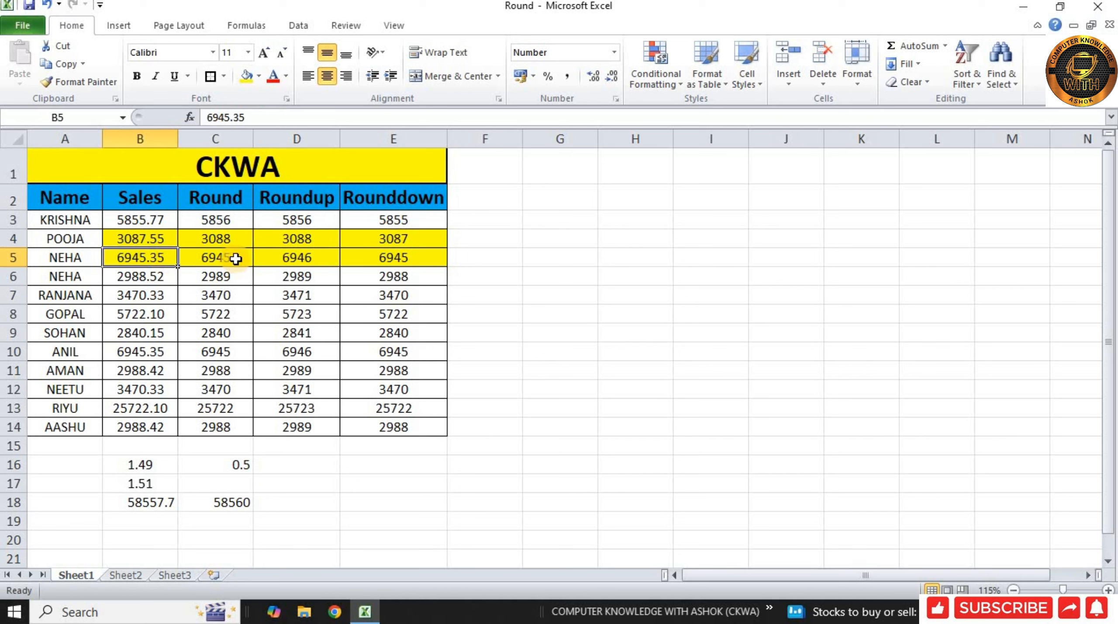
click(207, 260)
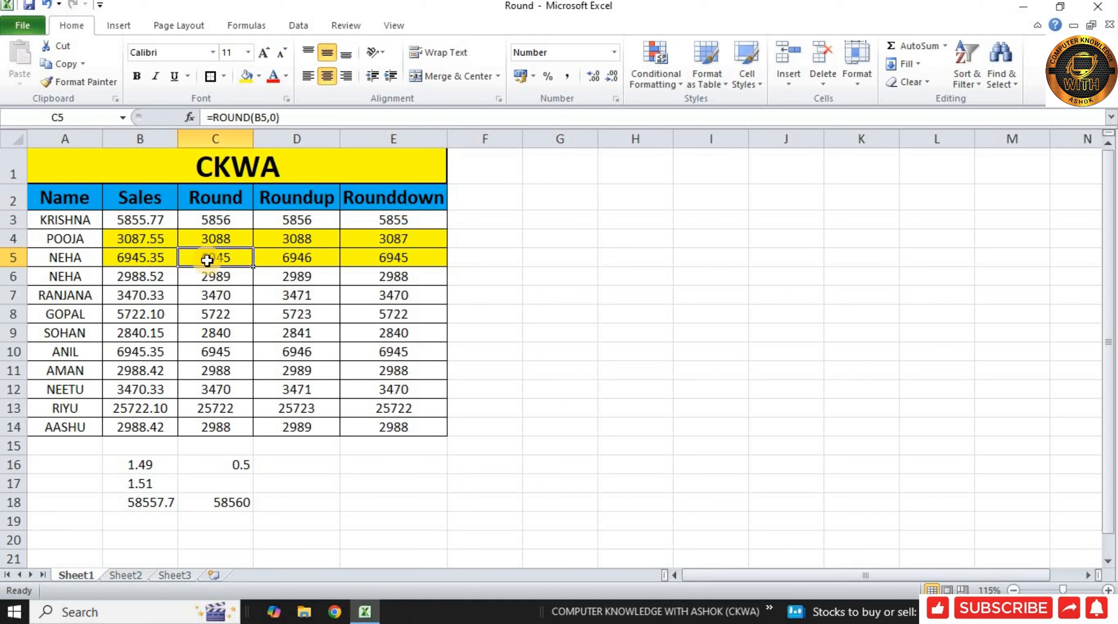
click(160, 262)
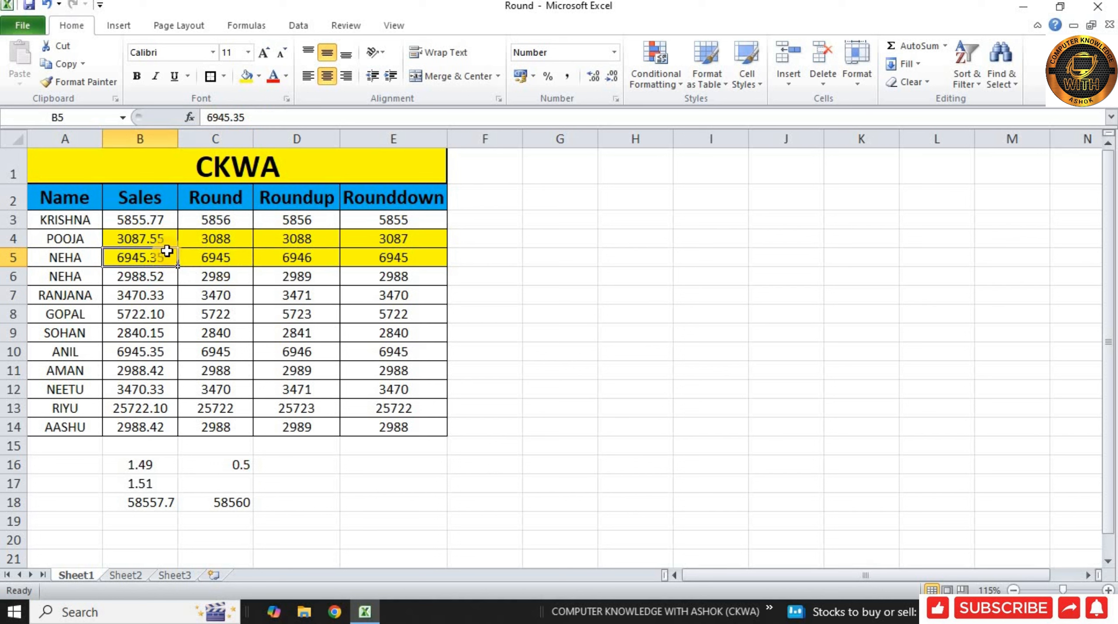
Compare the Sales values in B4 and B5 with their ROUNDUP results in D4 and D5.
click(160, 239)
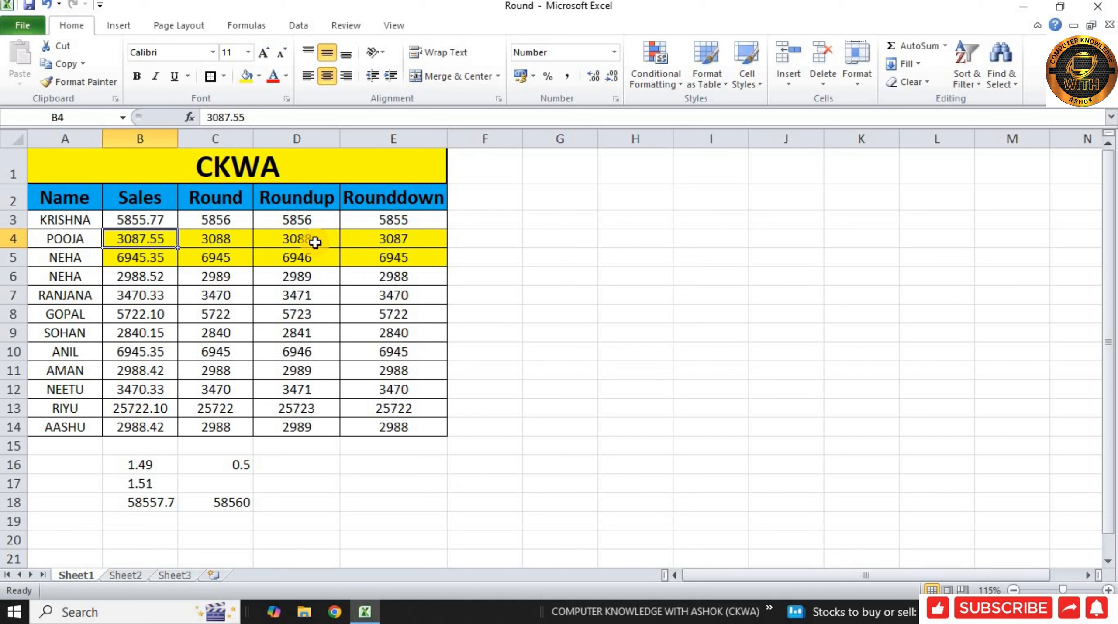
click(315, 242)
click(167, 240)
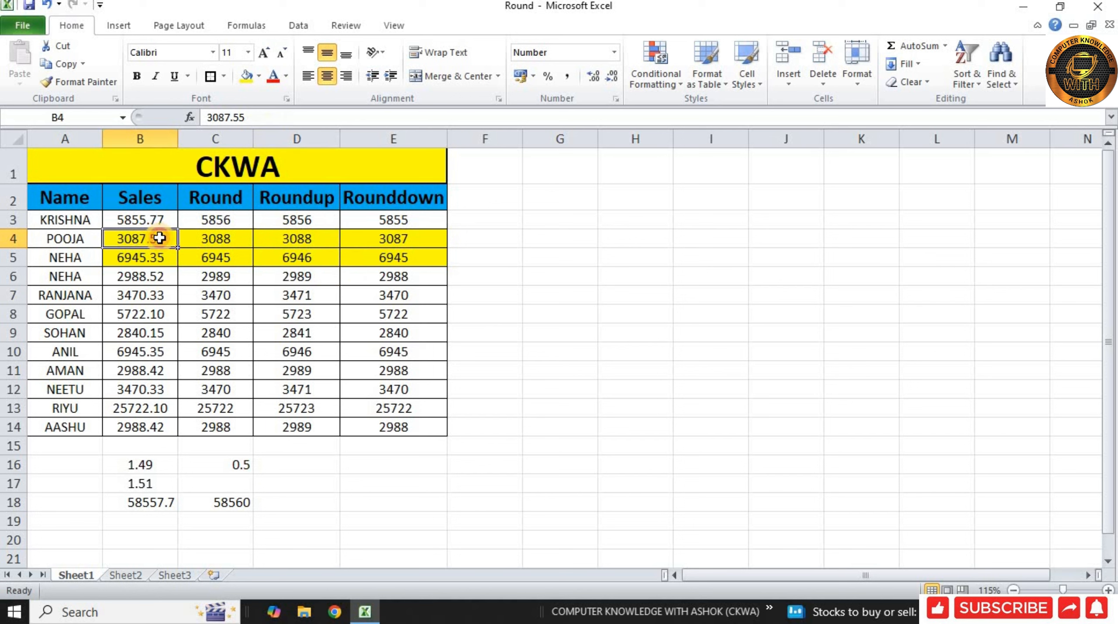
click(320, 241)
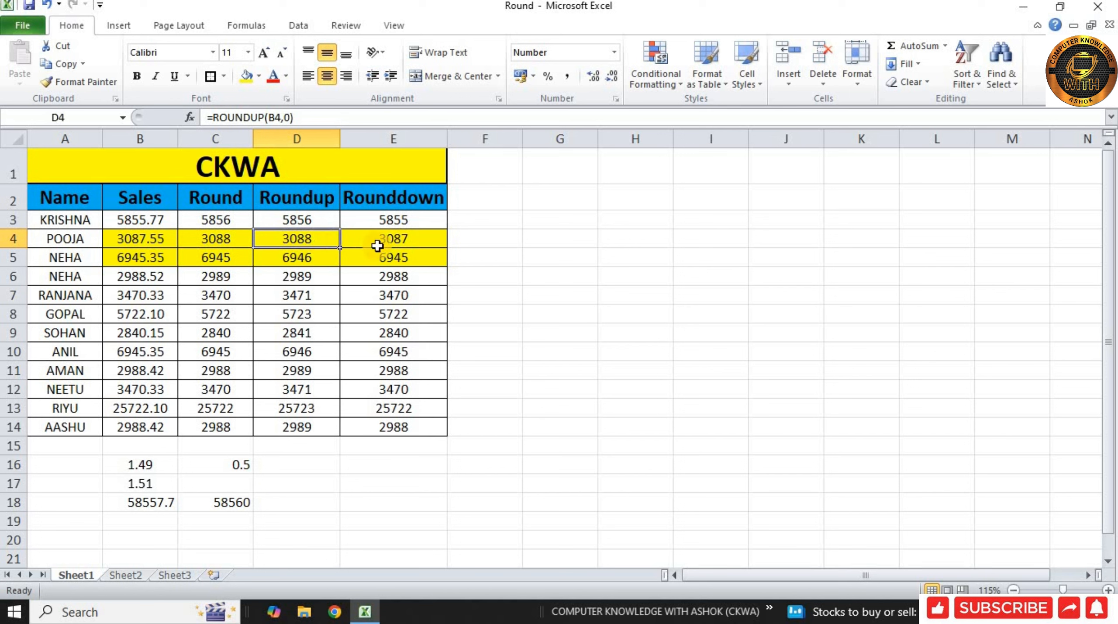
click(160, 260)
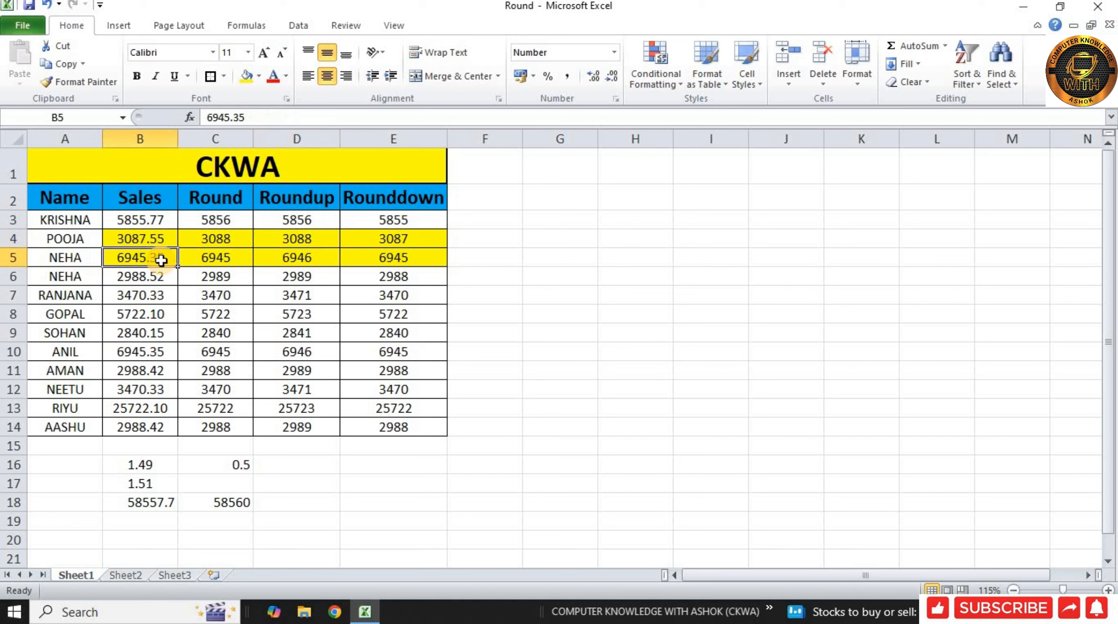
click(318, 261)
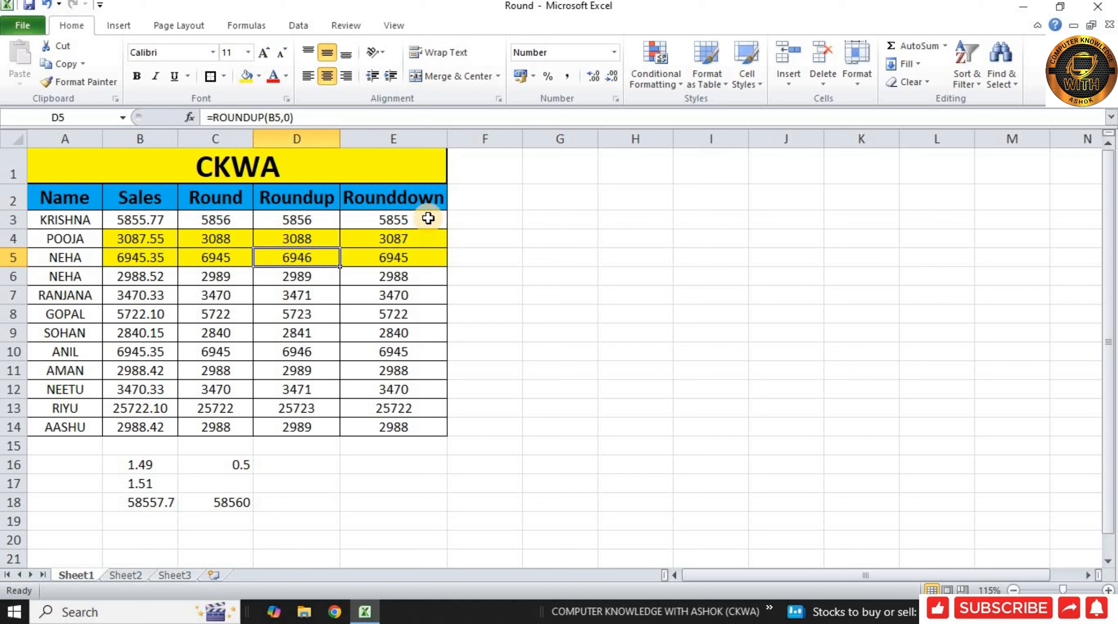
Compare the Sales values in B4 and B5 with their ROUNDDOWN results in E4 and E5.
click(386, 243)
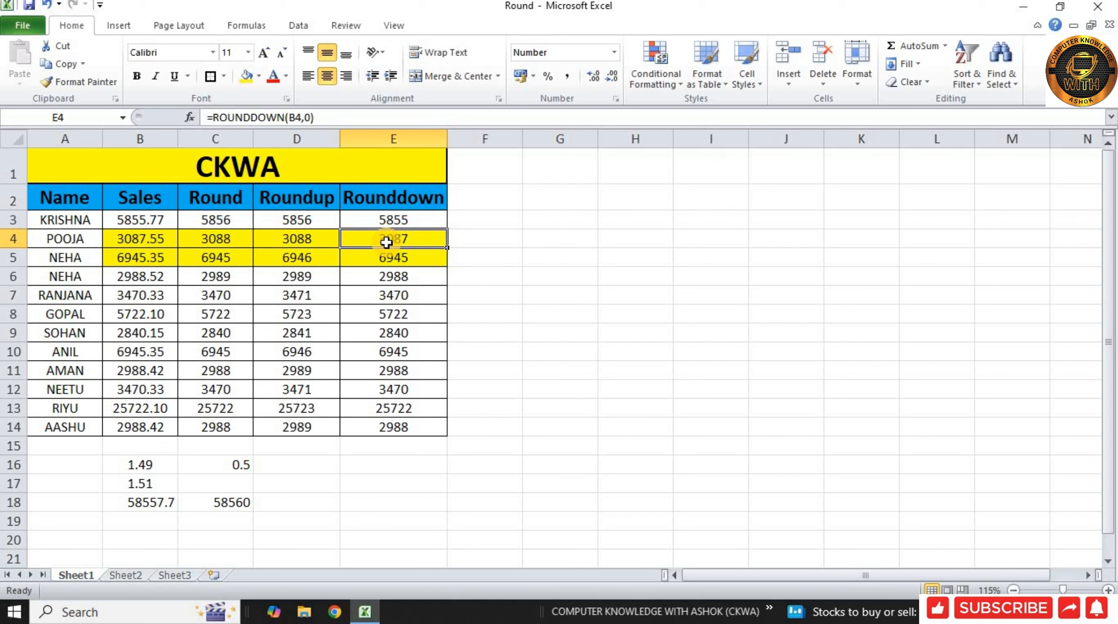
click(158, 240)
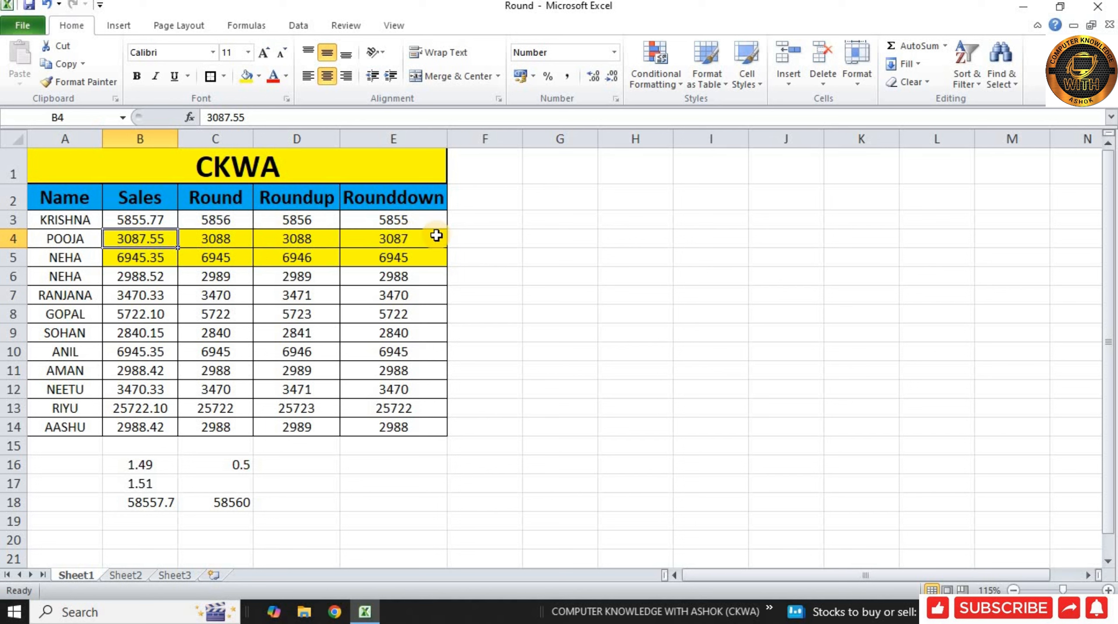
click(426, 238)
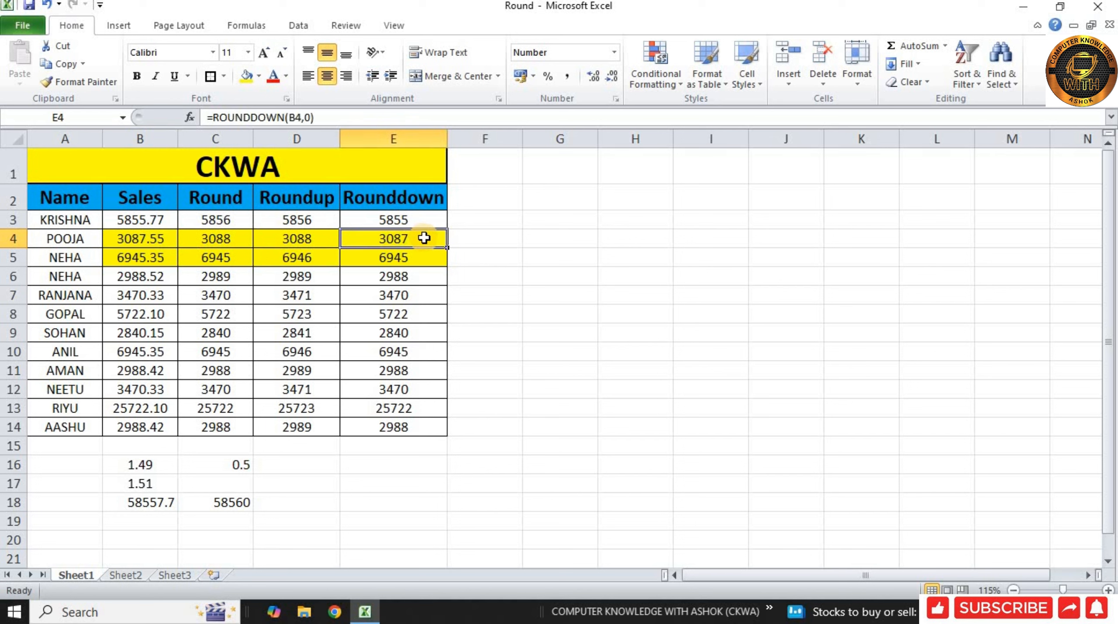
click(166, 261)
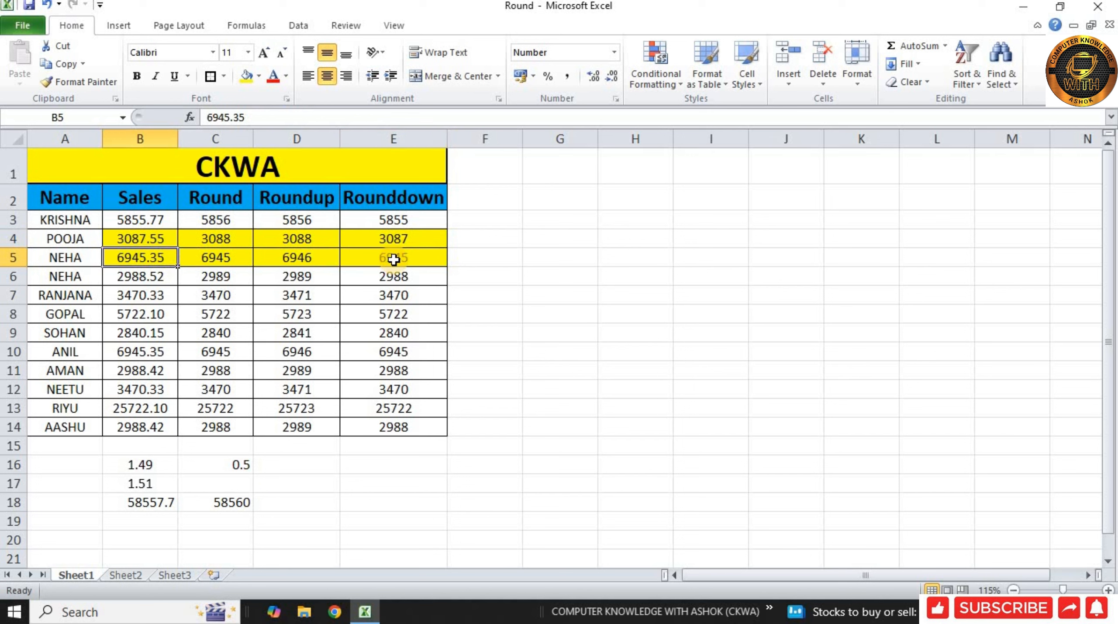
click(412, 259)
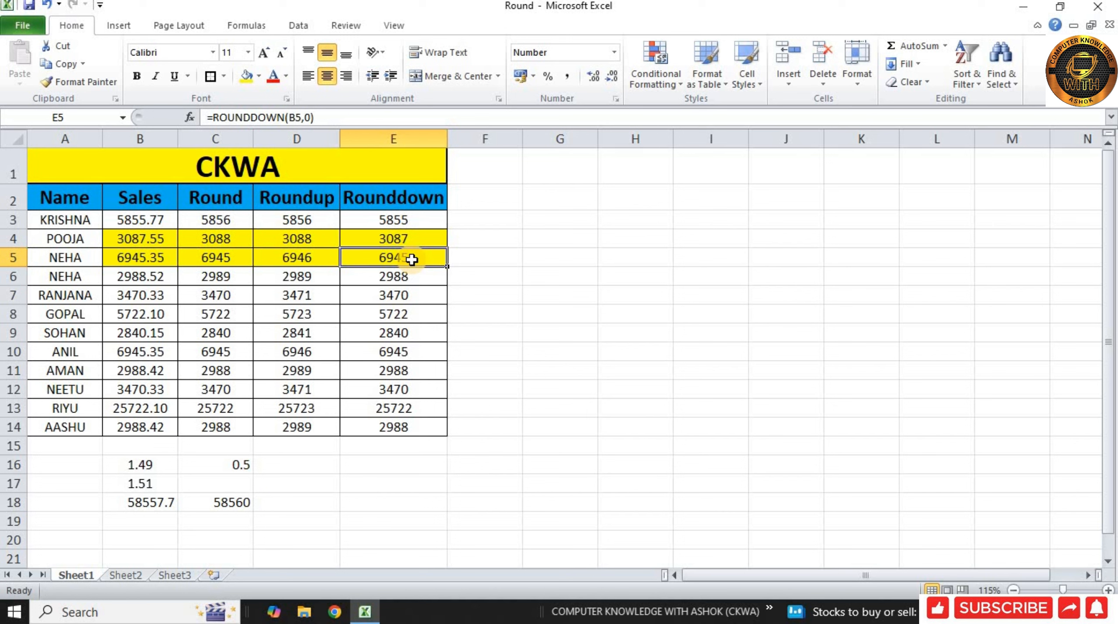